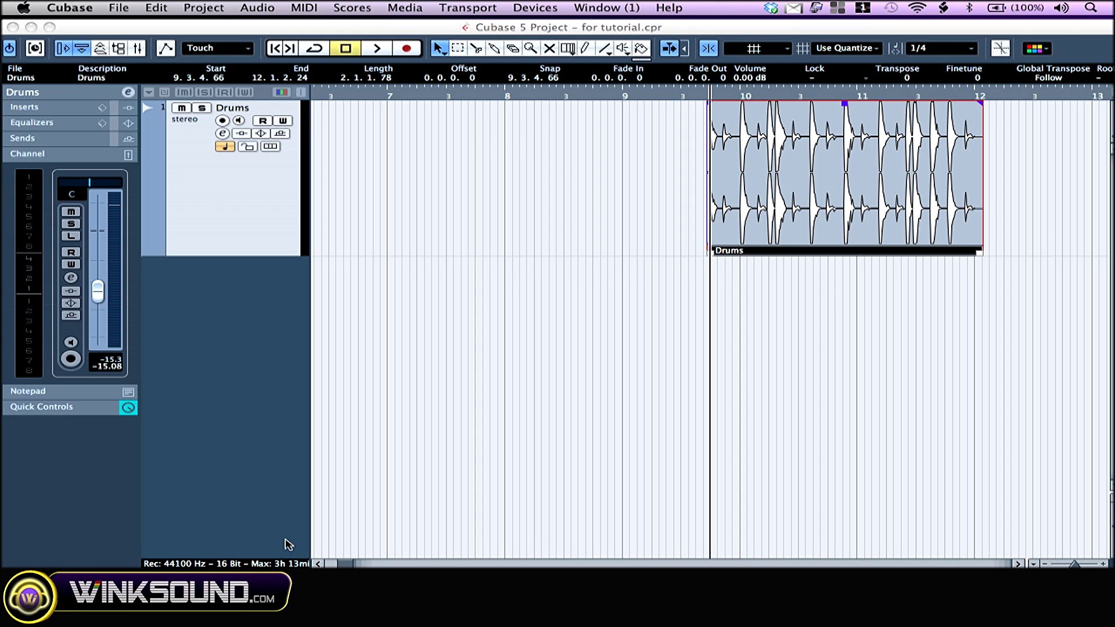
Trim both ends of the Drums event, with Snap off for the start, to span 9.4.2.66–11.3.3.0.
scroll(500, 492, "right", 5)
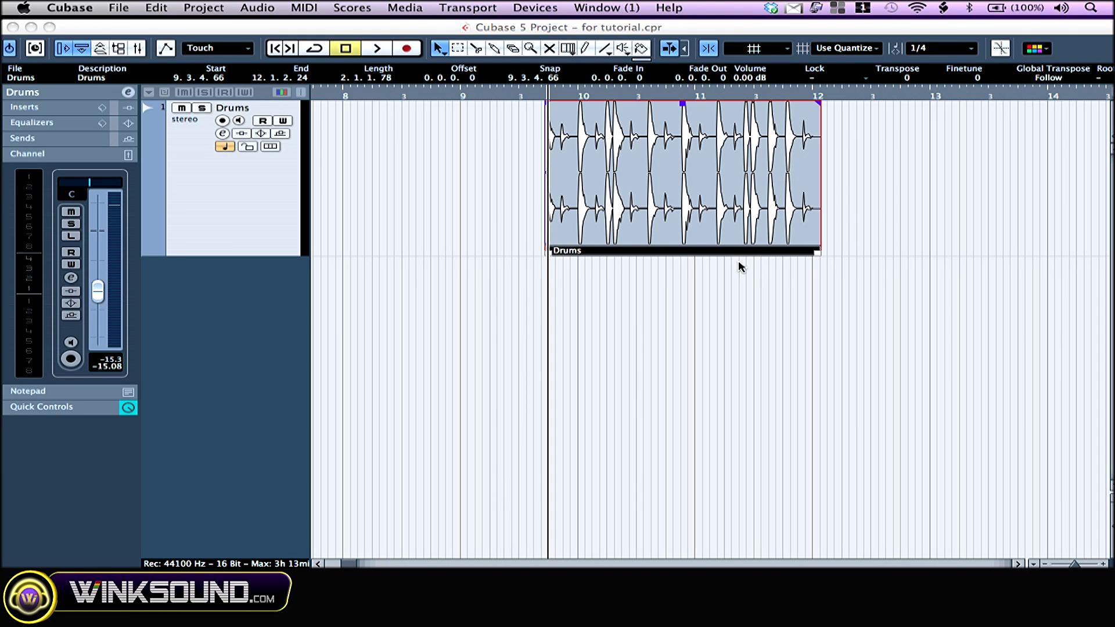
left_click_drag(550, 256, 506, 244)
left_click_drag(818, 254, 754, 253)
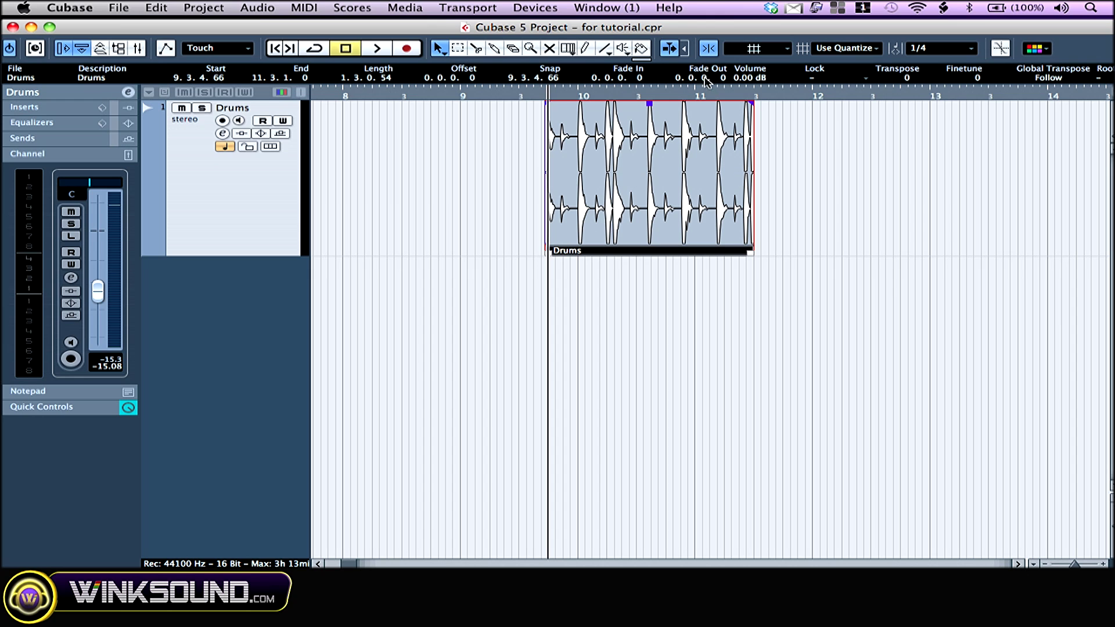
left_click(709, 50)
left_click_drag(559, 252, 521, 239)
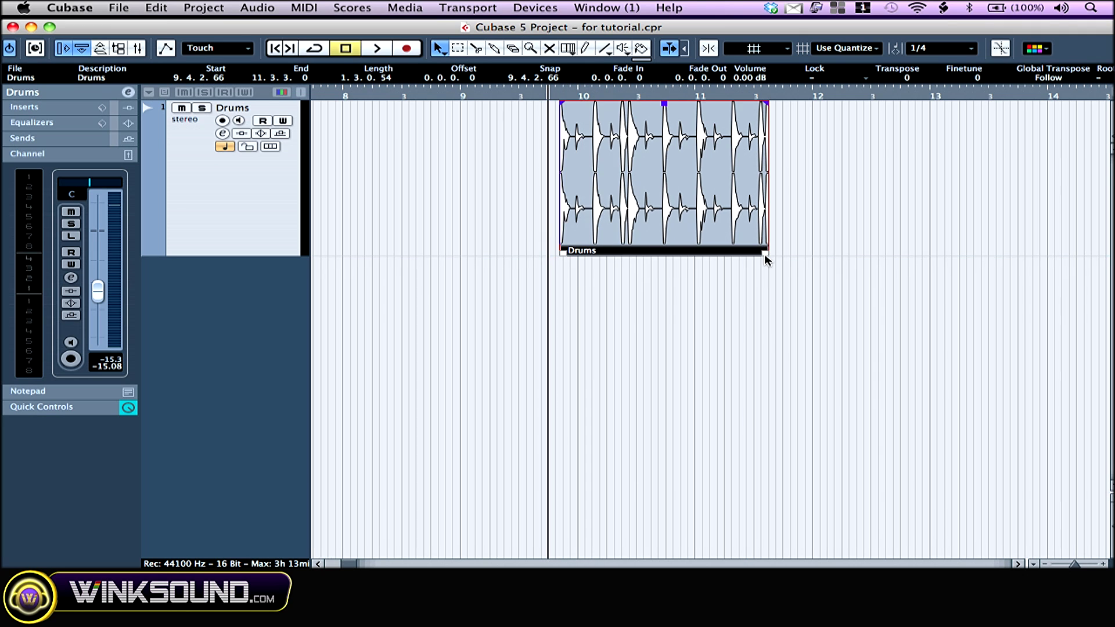
key("g")
key("g")
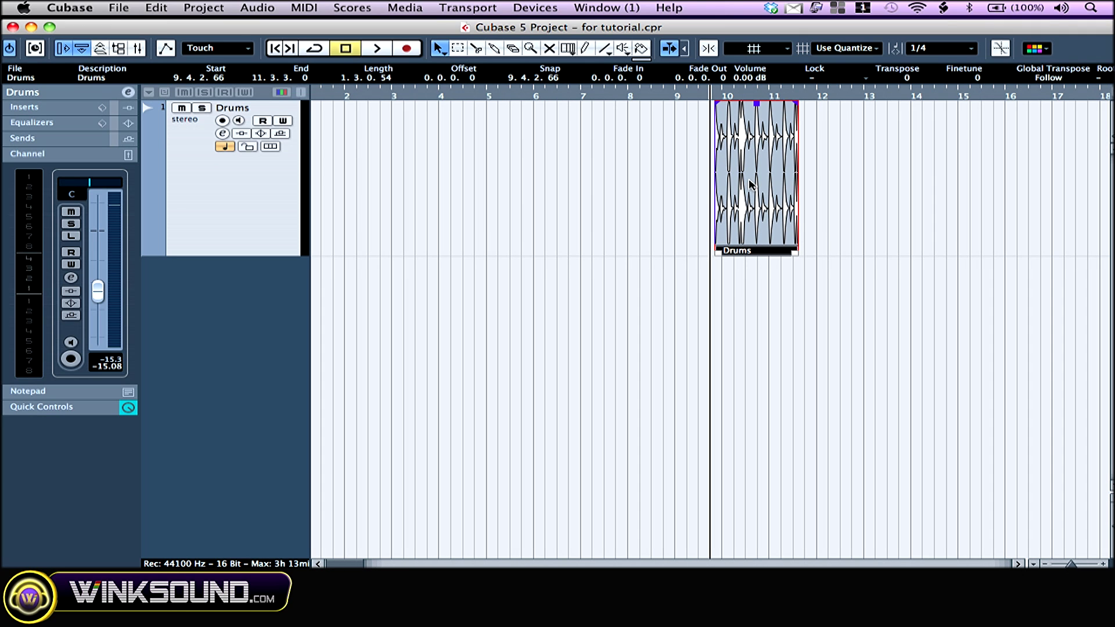
Copy the Drums event twice to the right and lengthen all three to 2.1.1.78 each.
left_click_drag(750, 183, 968, 180)
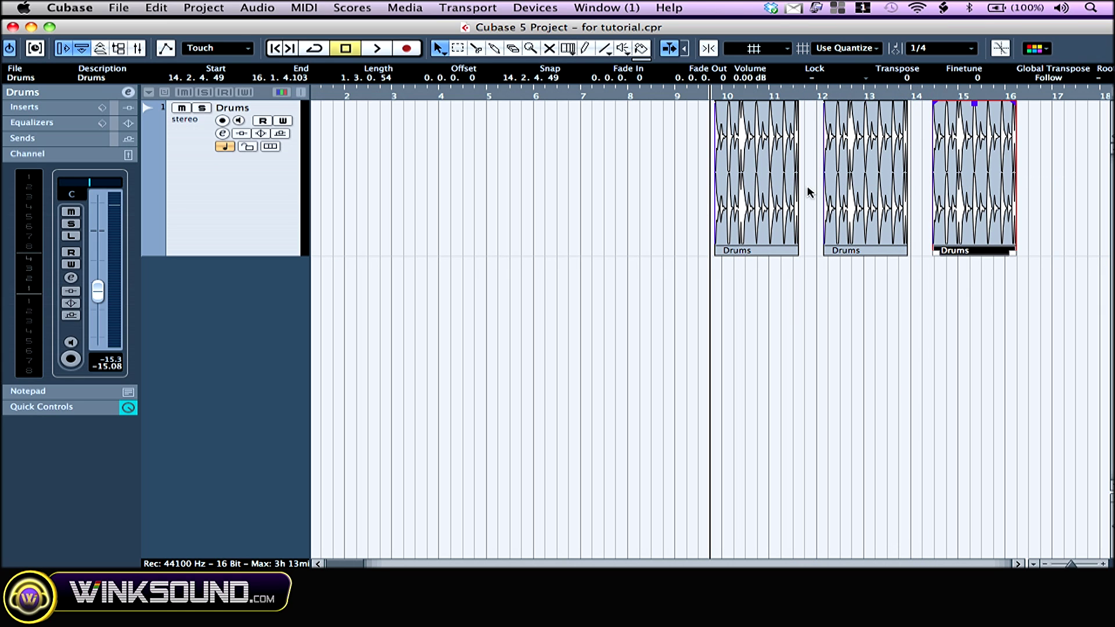
left_click(621, 194)
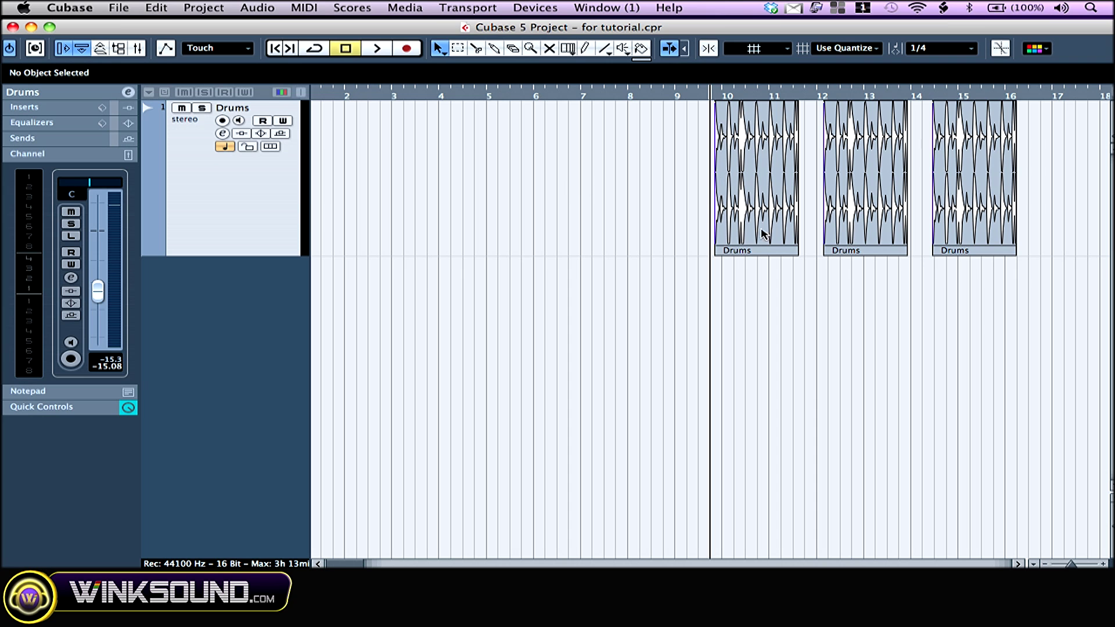
left_click_drag(602, 209, 1011, 204)
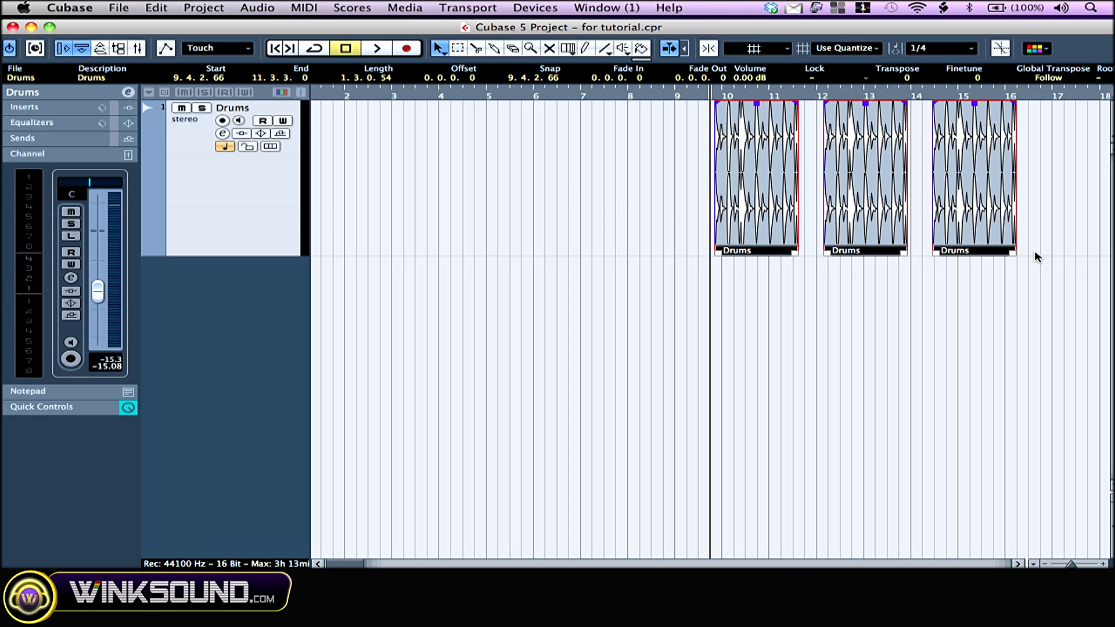
left_click_drag(1016, 254, 1041, 251)
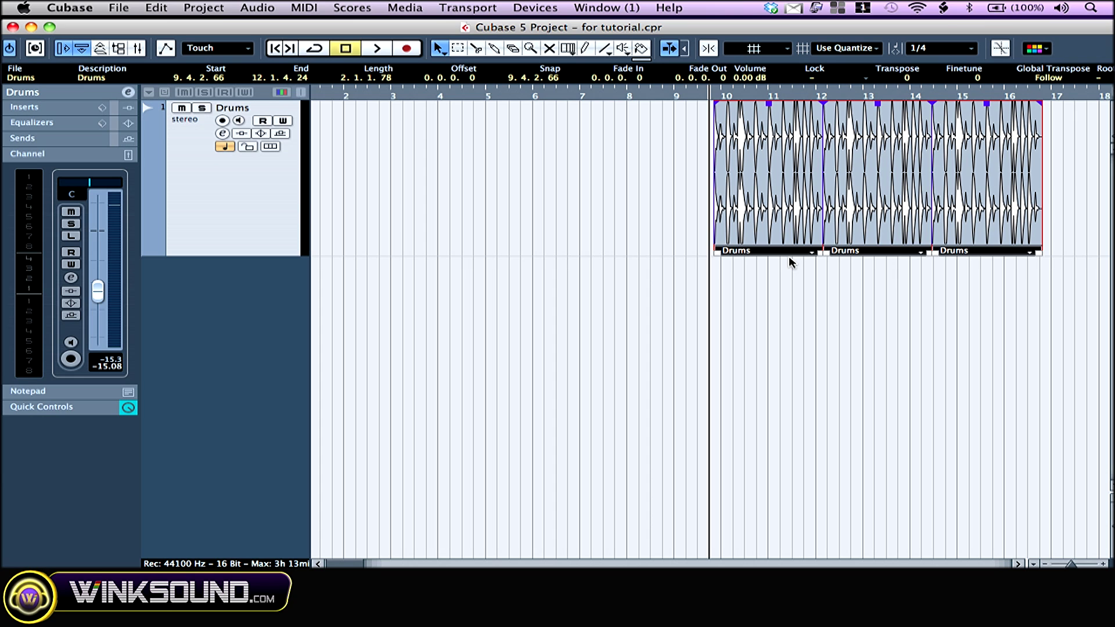
scroll(789, 257, "right", 8)
left_click(586, 348)
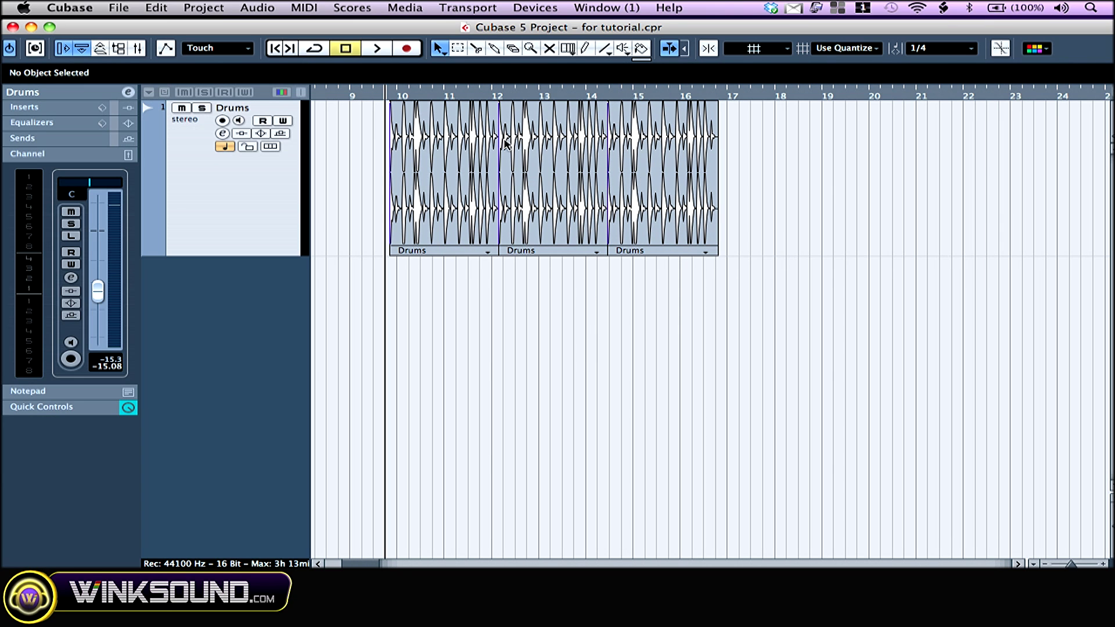
Split the Drums event near bar 11 with the Scissors tool.
left_click_drag(400, 91, 368, 116)
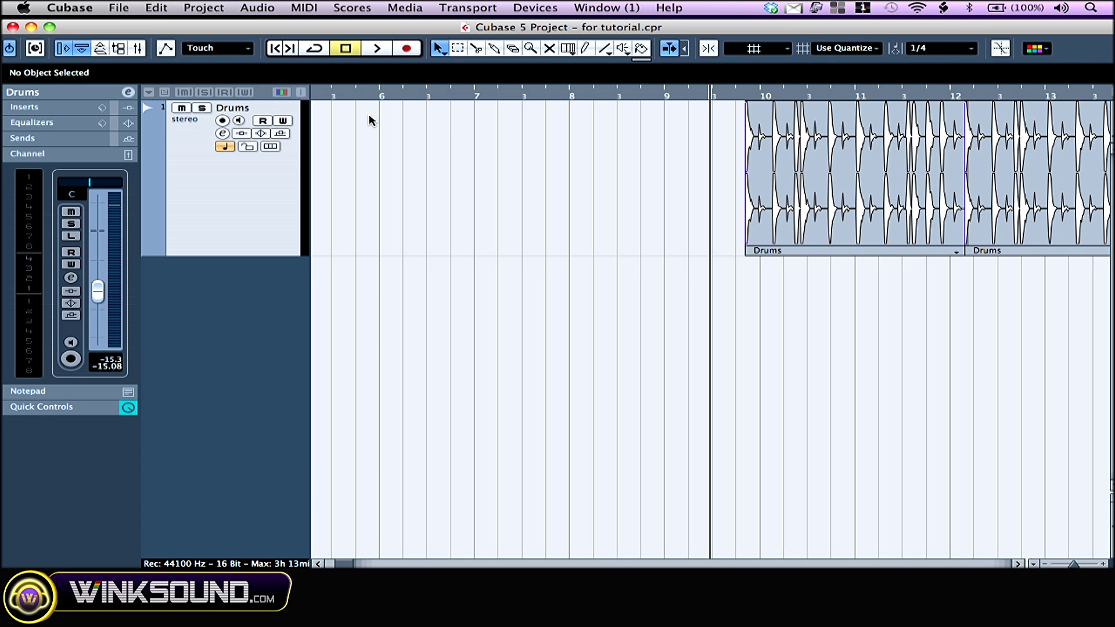
left_click(476, 48)
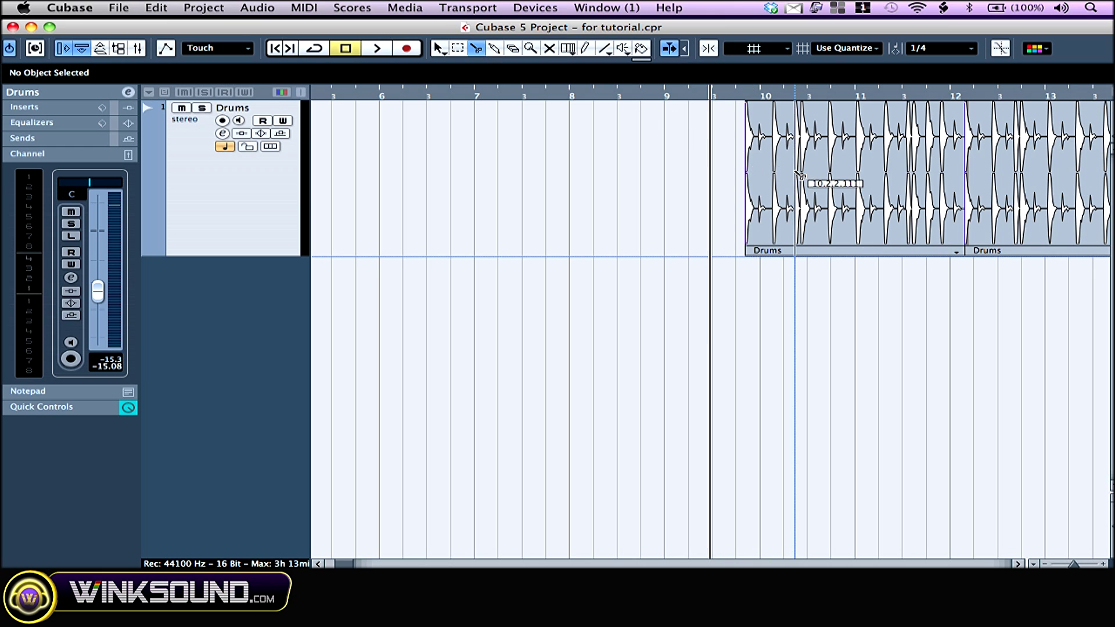
left_click(852, 178)
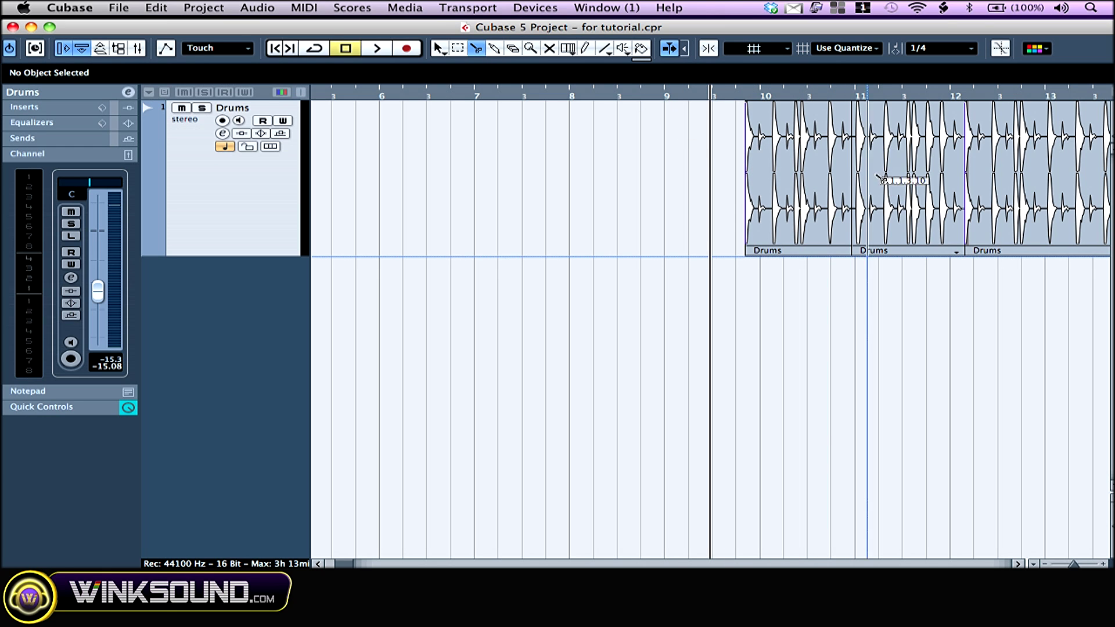
left_click(440, 48)
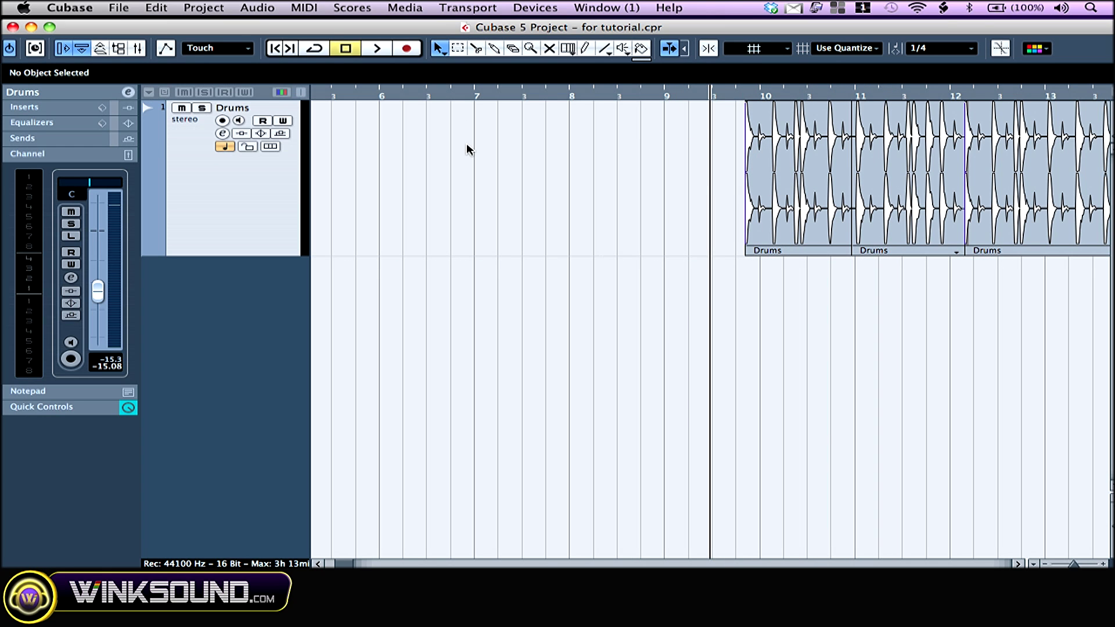
Split the last Drums event at 15.2.3 and 16.1.4, and move the first piece to 7.4.3.7.
scroll(470, 150, "right", 6)
left_click(772, 164)
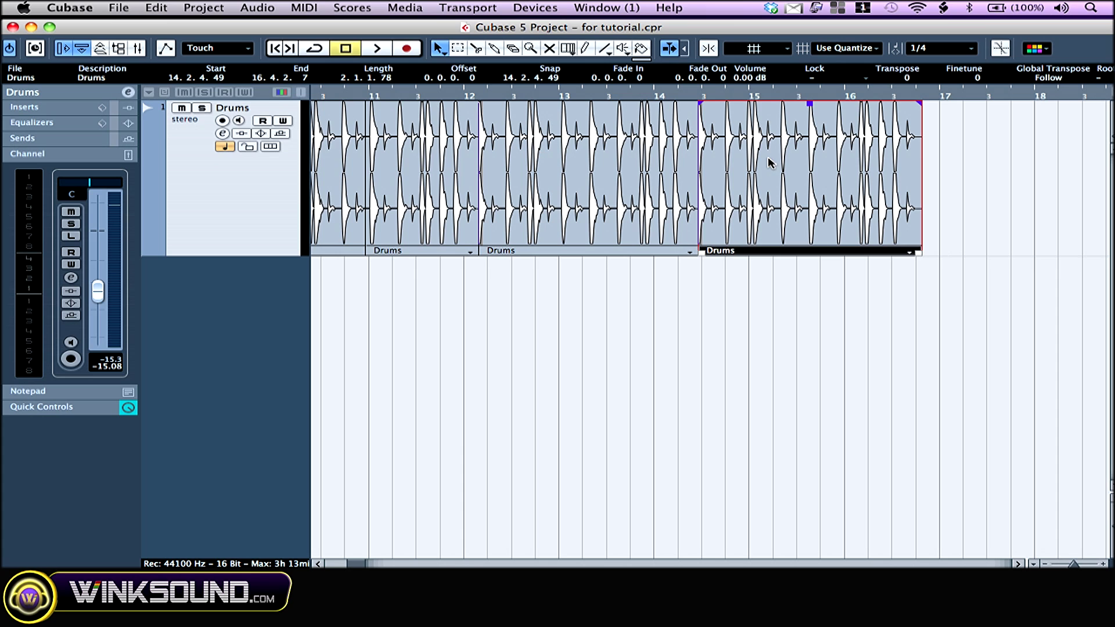
left_click(791, 179, "alt")
left_click(865, 179, "alt")
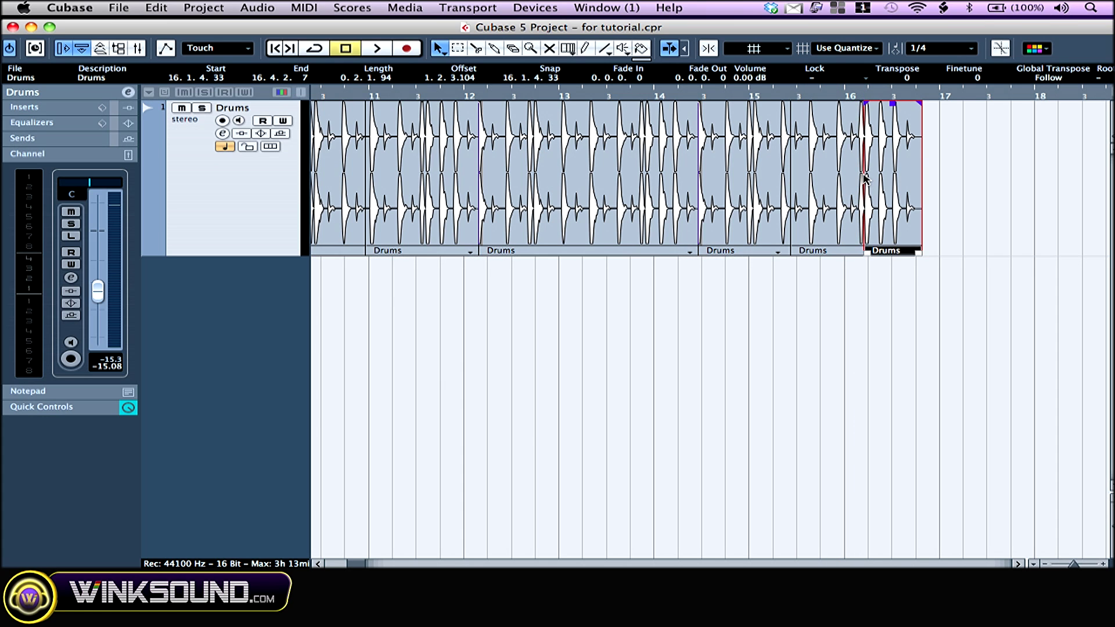
scroll(864, 177, "left", 7)
left_click_drag(800, 185, 613, 184)
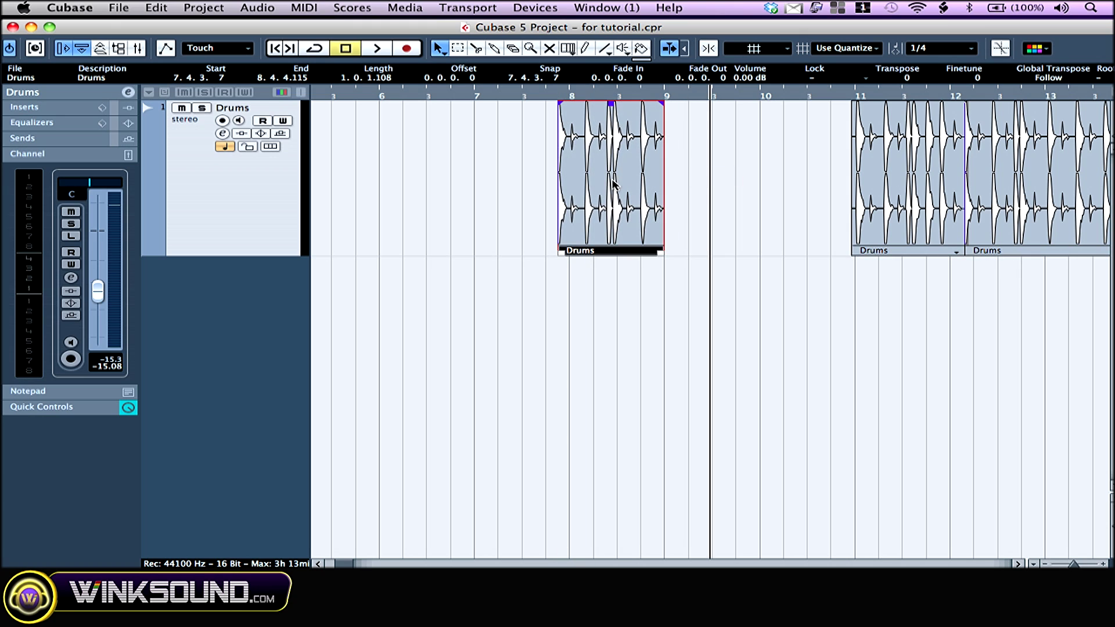
Give the short Drums piece near bar 8 a 0.1.1.3 fade-in and a 0.1.2.118 fade-out.
left_click_drag(593, 93, 575, 112)
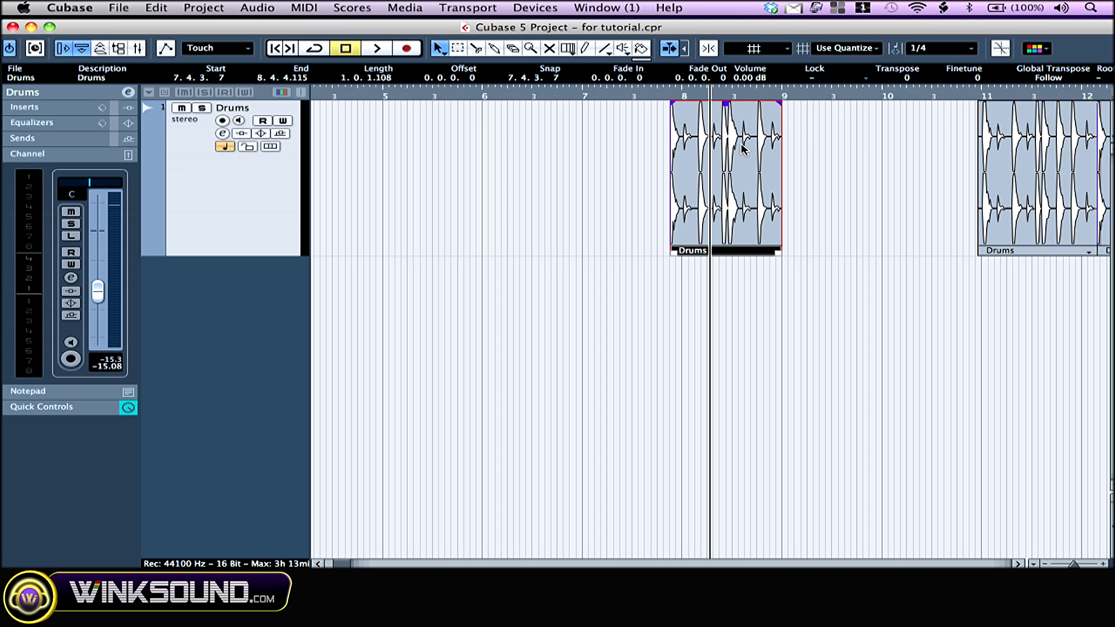
left_click(838, 158)
left_click(749, 158)
left_click_drag(777, 105, 702, 105)
key("h")
key("h")
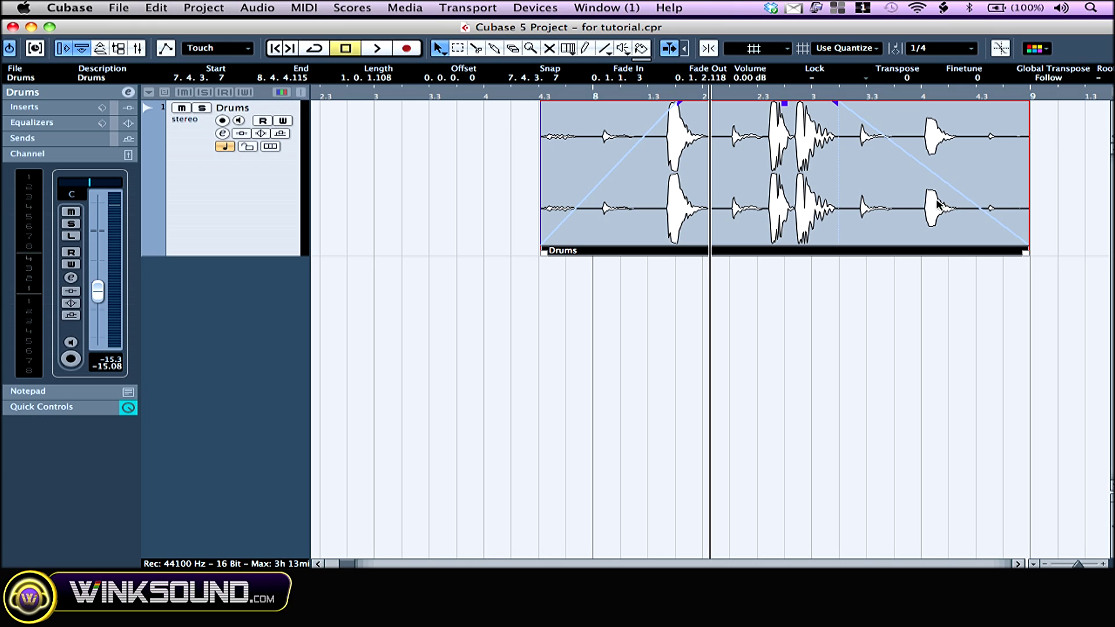
double_click(568, 120)
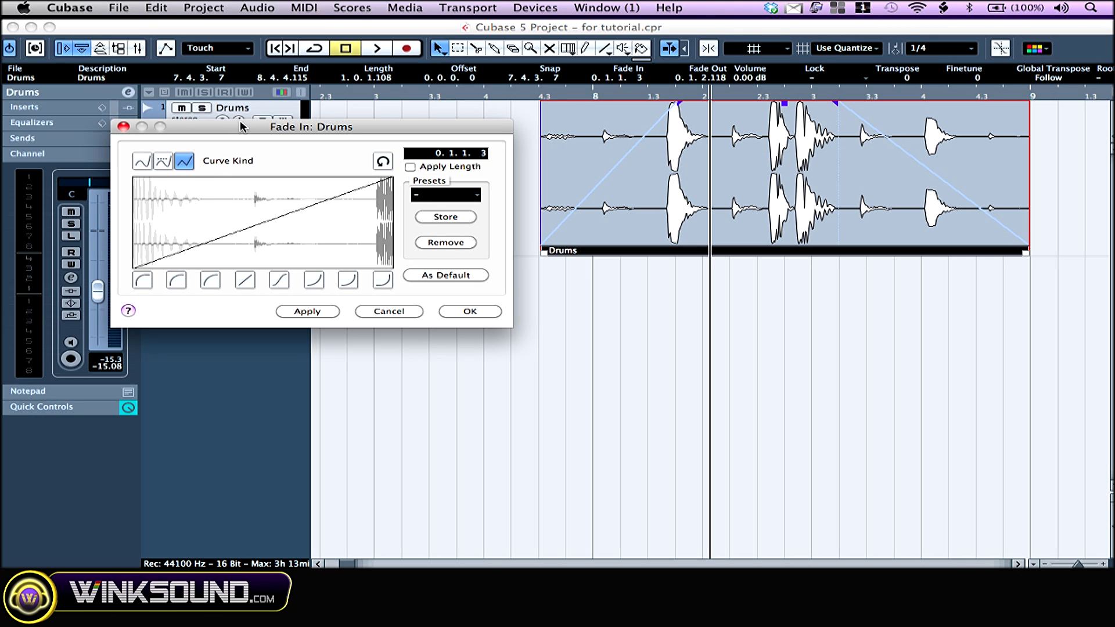
Try several preset fade-in shapes, settling on a convex curve.
left_click(176, 281)
left_click(354, 279)
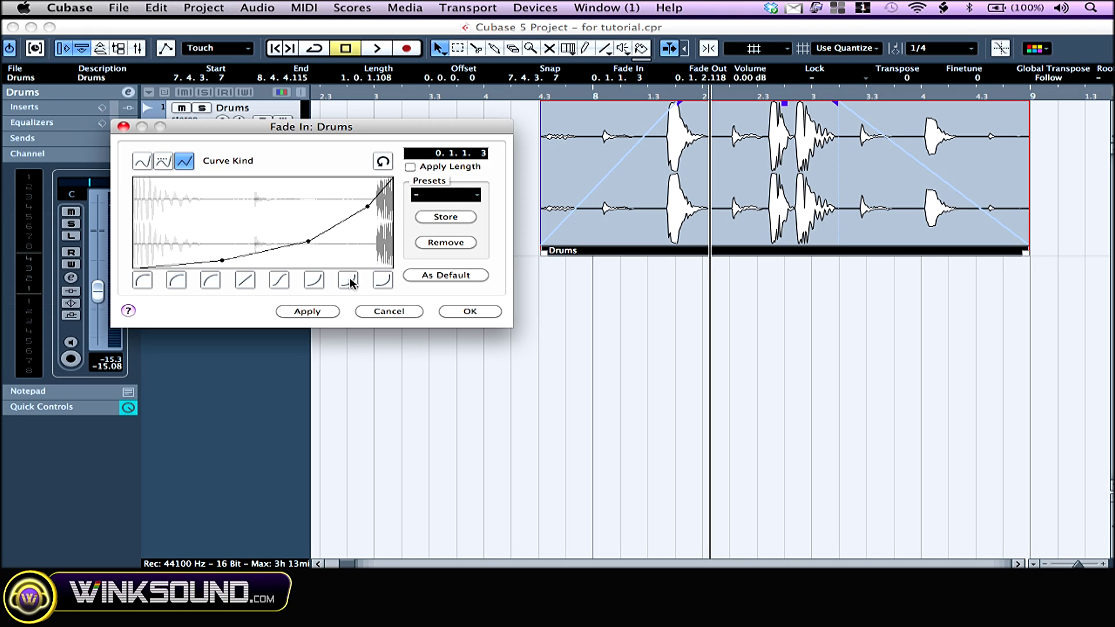
left_click(382, 279)
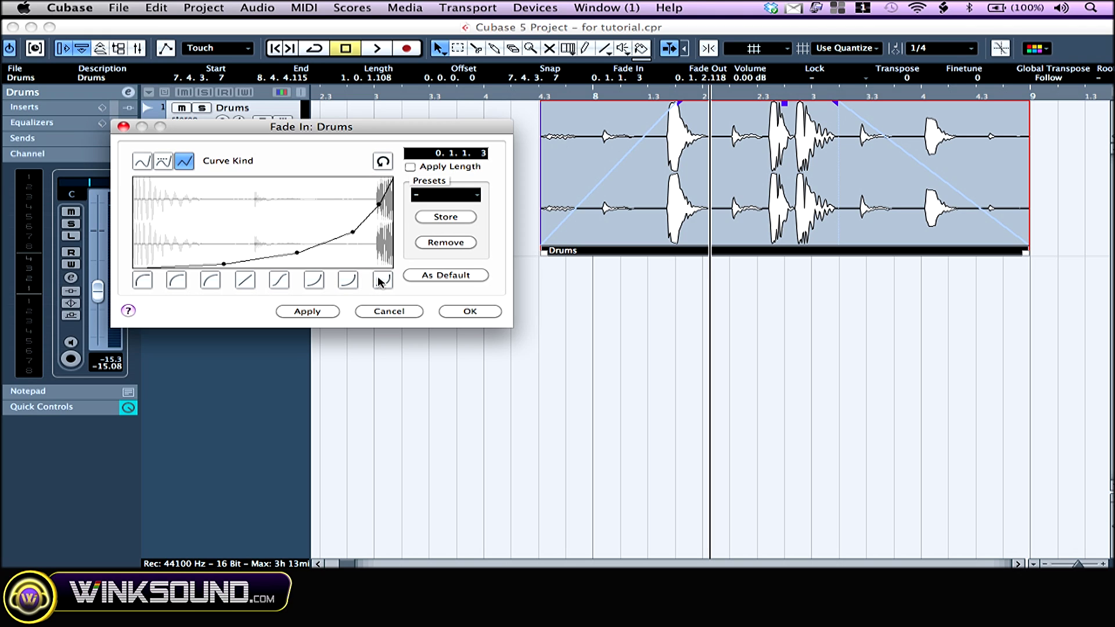
left_click(202, 281)
Add three curve points to form a zigzag fade-in, then apply it and close the editor.
left_click_drag(243, 217, 263, 251)
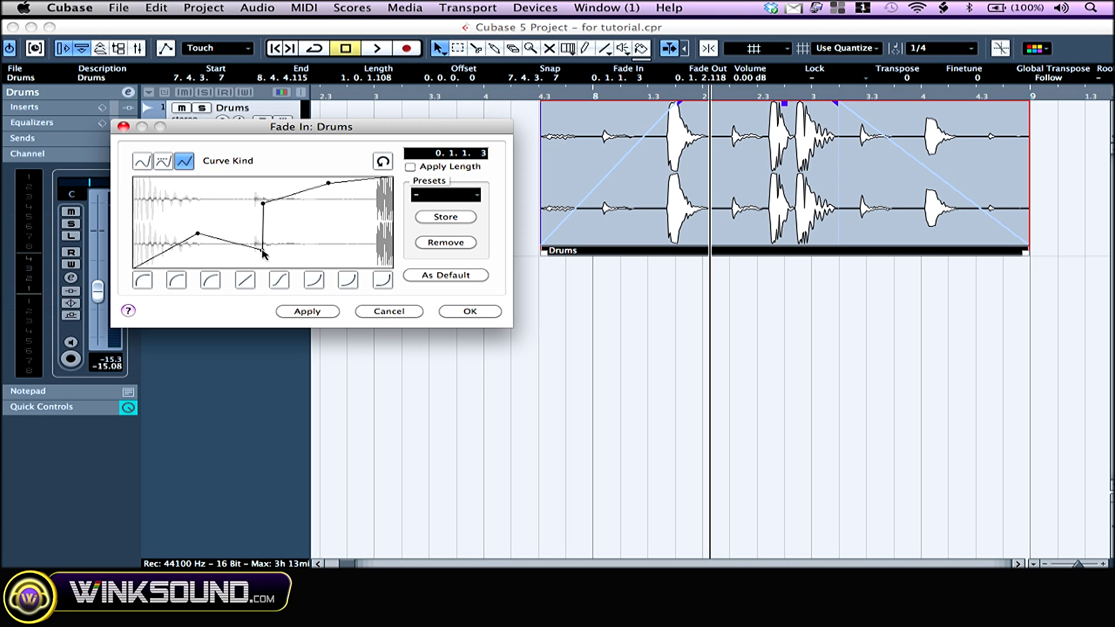
left_click_drag(294, 194, 324, 226)
left_click_drag(166, 250, 163, 218)
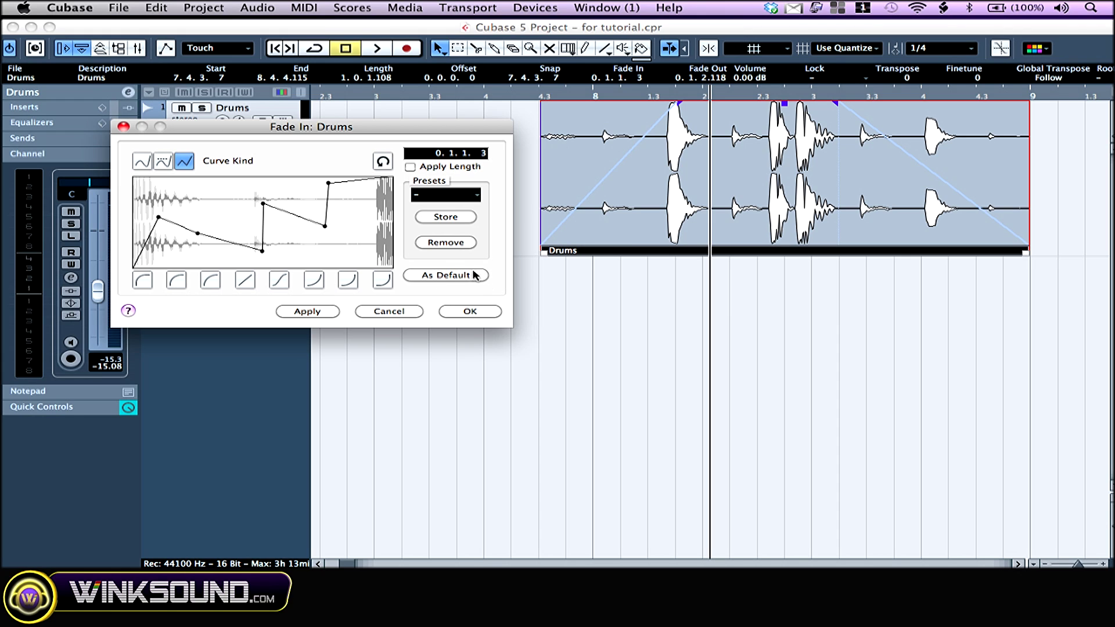
left_click(308, 311)
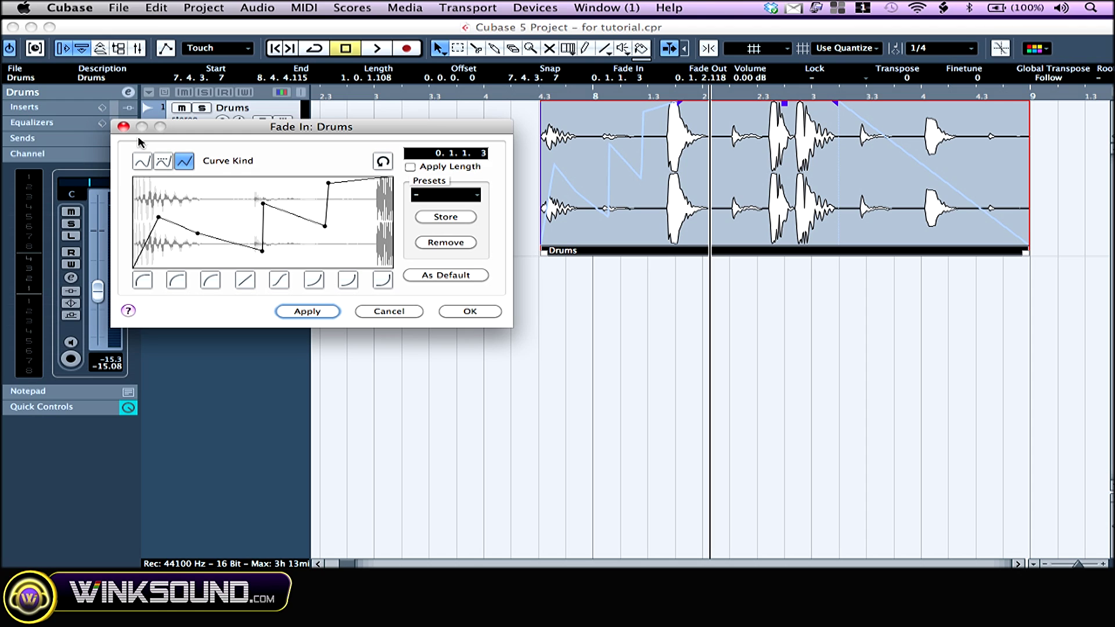
left_click(471, 312)
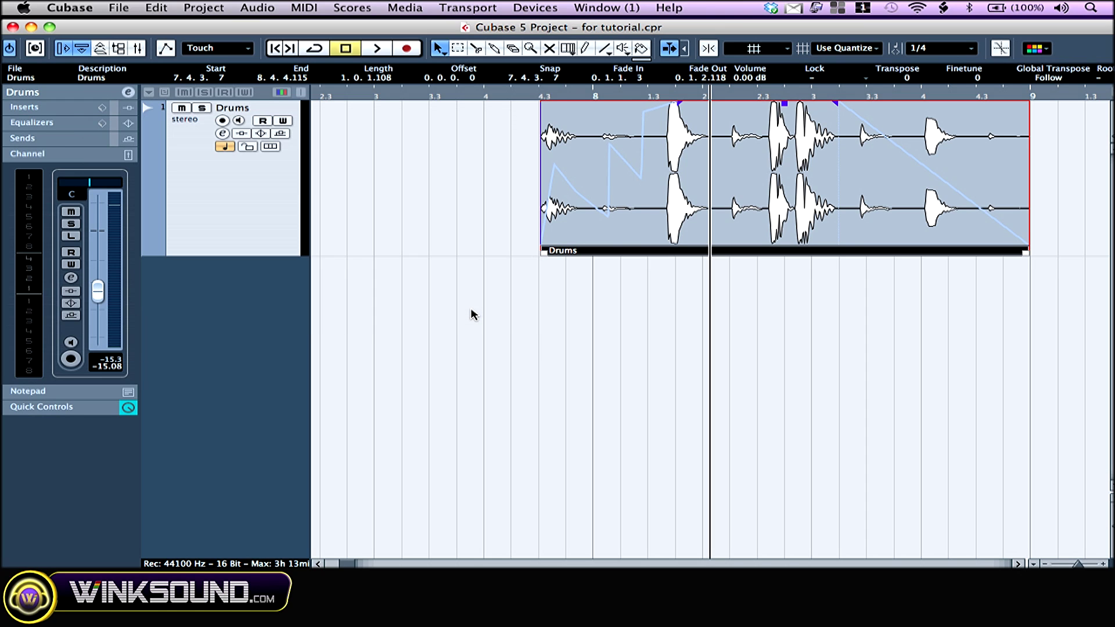
scroll(474, 311, "right", 5)
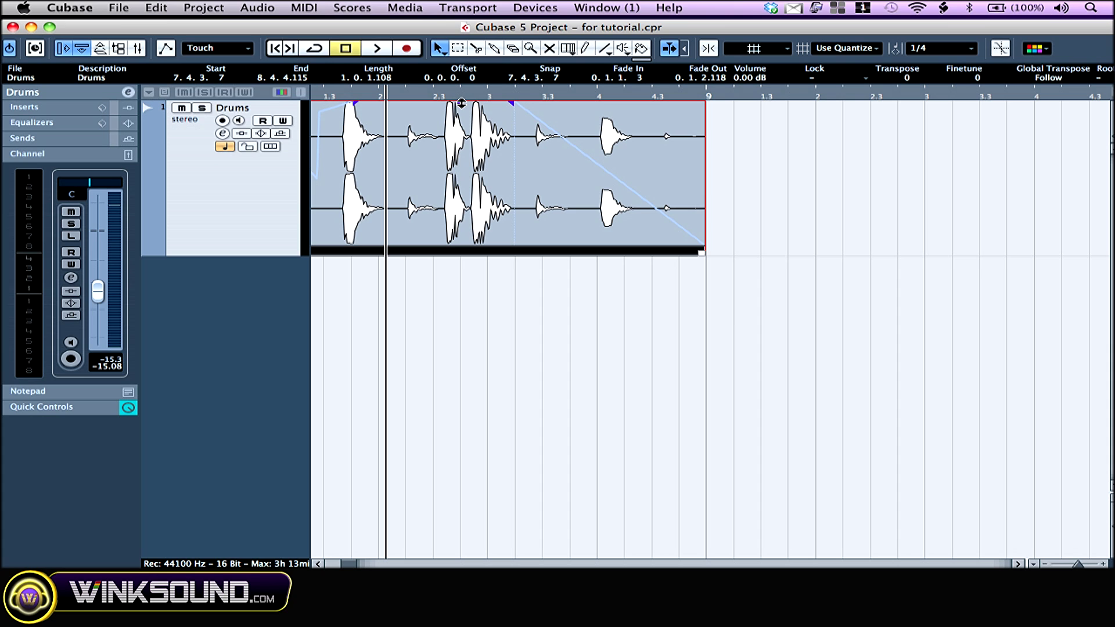
Move the Drums events left to close the gaps between them.
key("g")
key("g")
key("g")
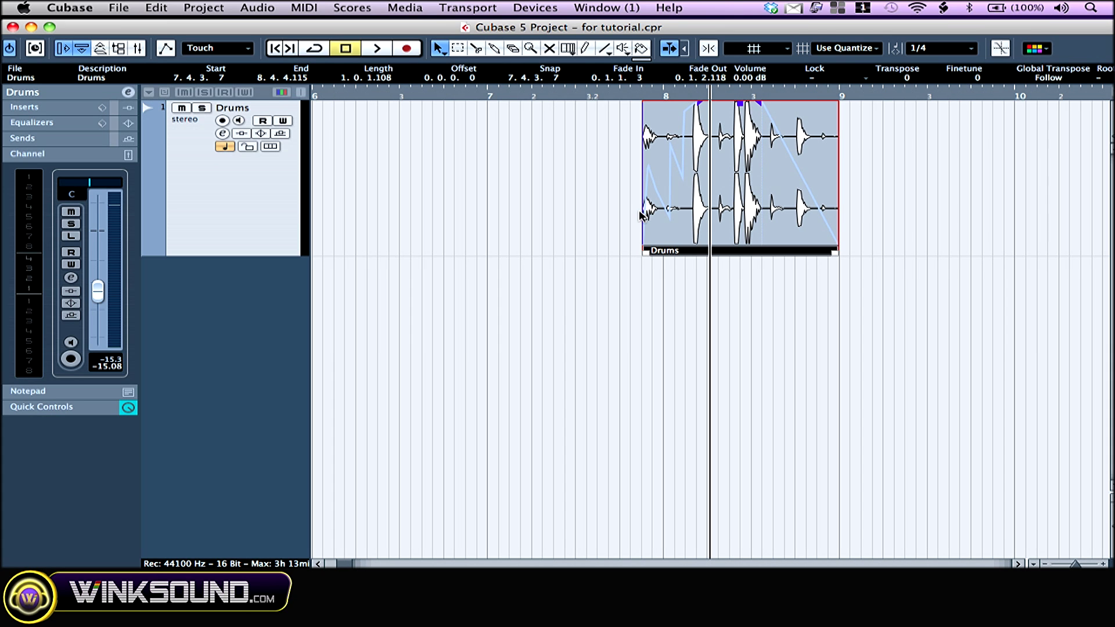
scroll(639, 210, "right", 5)
left_click_drag(894, 185, 622, 193)
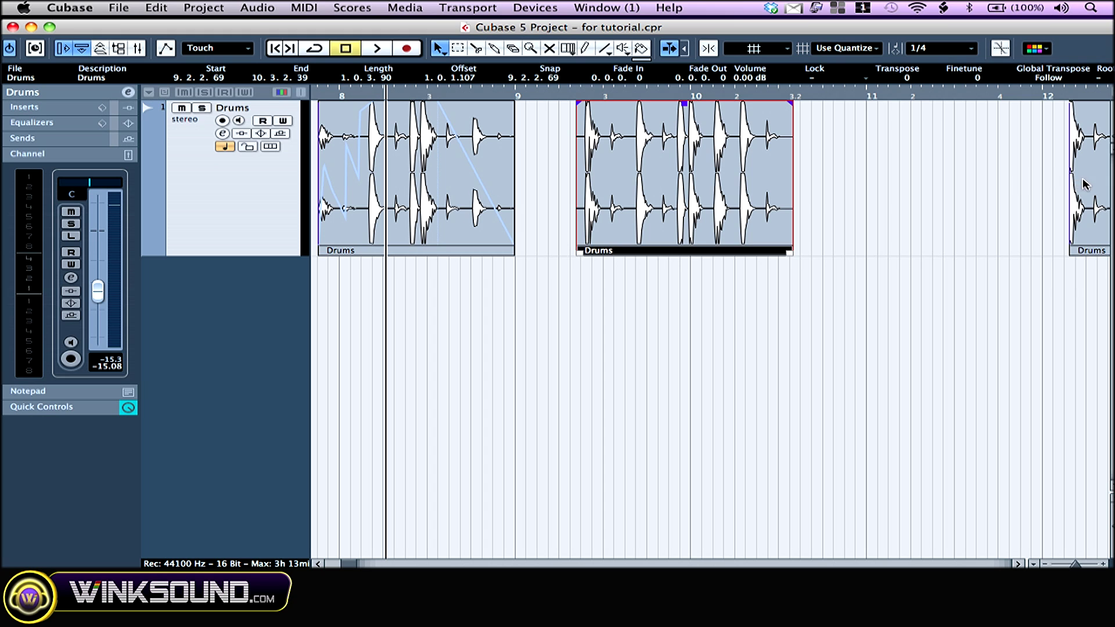
left_click_drag(1084, 185, 844, 177)
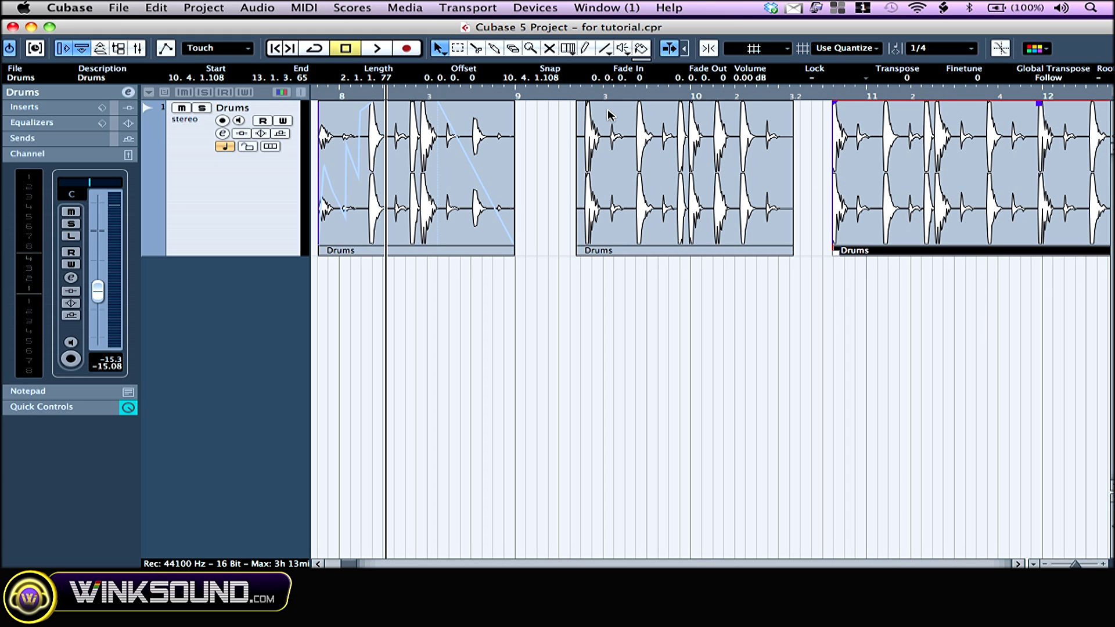
Lower the event volumes: first to -5.89 dB, middle to -12.53 dB, last to -1.91 dB.
left_click(392, 169)
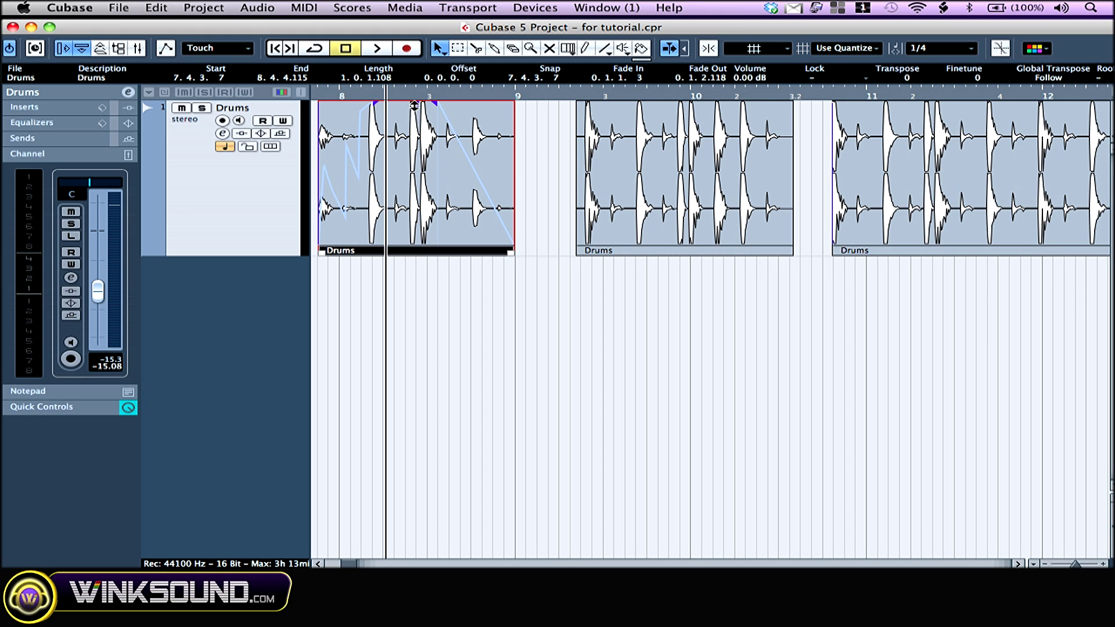
left_click_drag(414, 105, 413, 180)
left_click(631, 164)
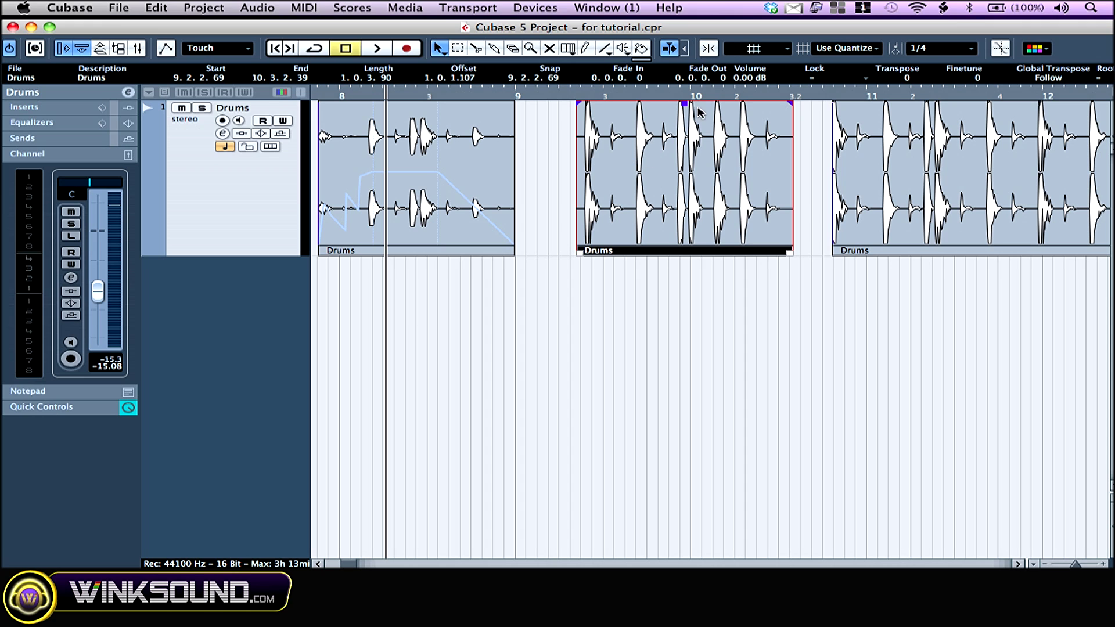
left_click_drag(685, 104, 685, 215)
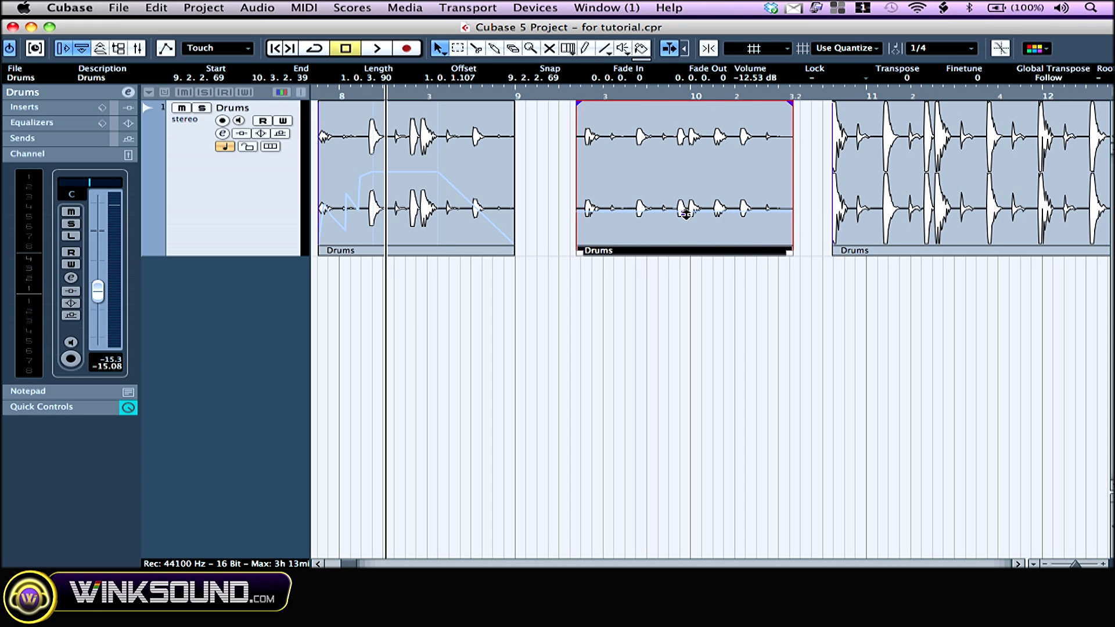
left_click(947, 152)
left_click_drag(1041, 104, 1039, 131)
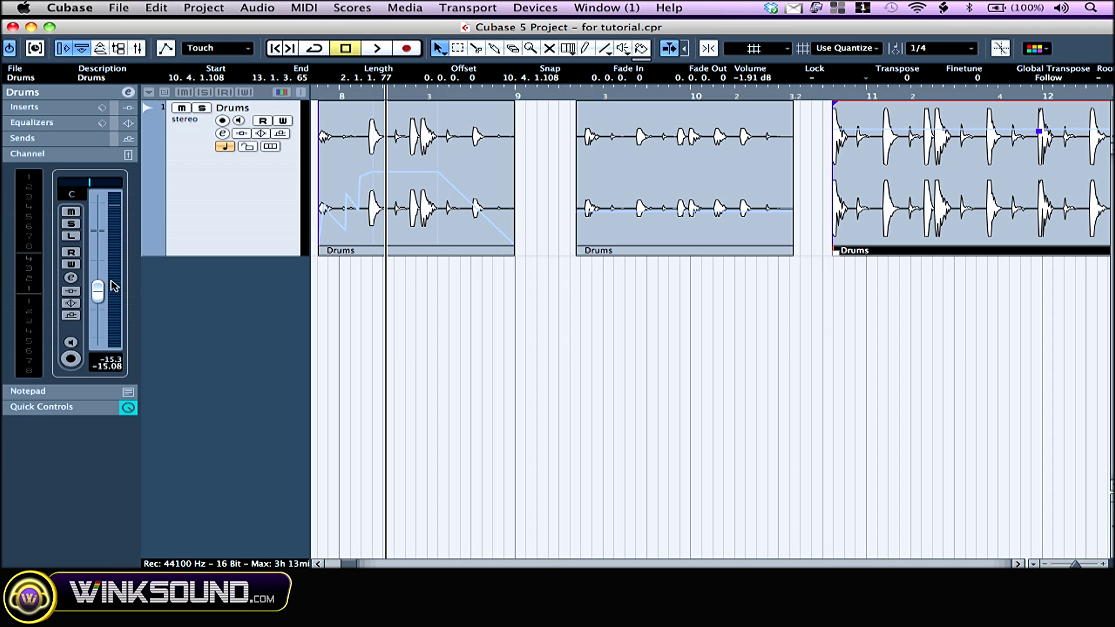
Set the Drums channel fader in the inspector to -11.20 dB.
mouse_move(98, 290)
left_mouse_down()
mouse_move(99, 247)
mouse_move(98, 277)
left_mouse_up()
key("g")
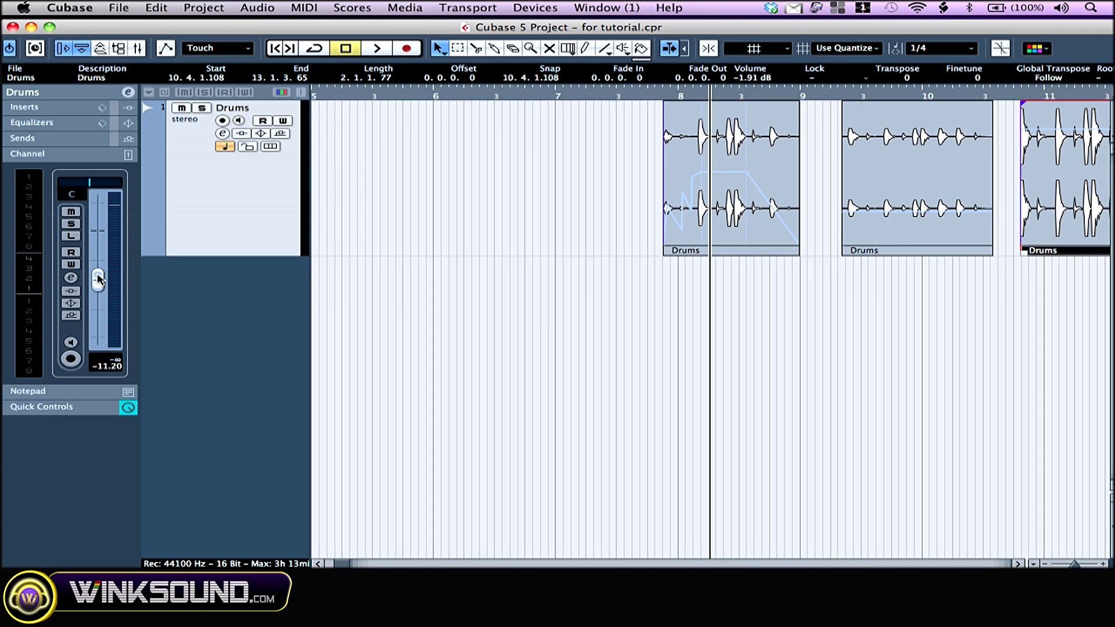
scroll(393, 301, "right", 10)
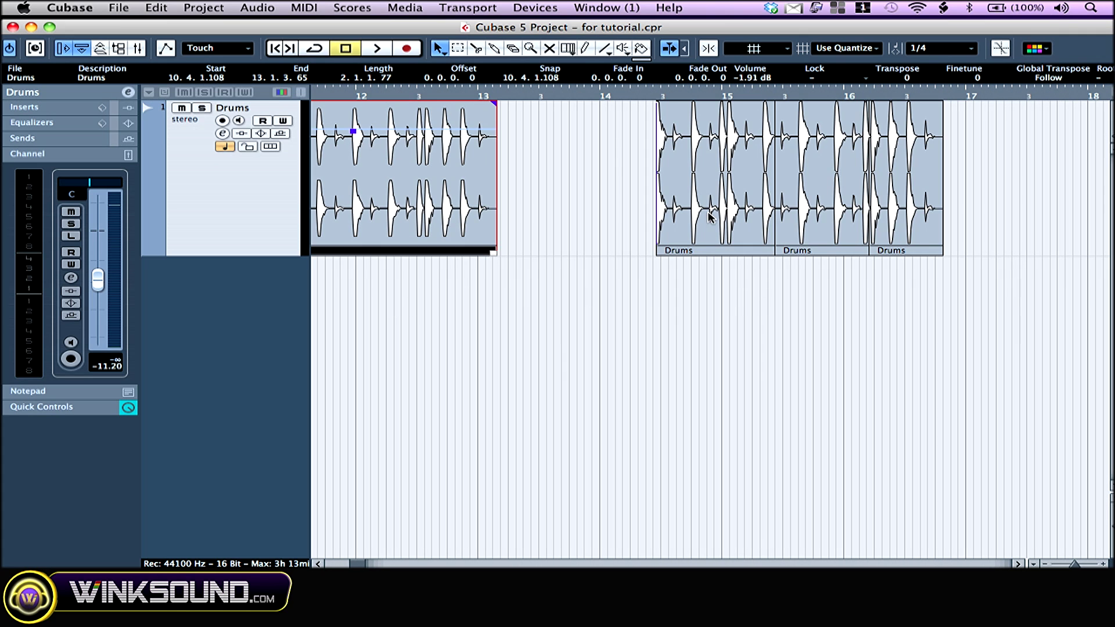
Move and lengthen the bar-14 Drums event to start at 13.2.1.15 and end at 16.1.2.119.
left_click_drag(710, 217, 607, 220)
left_click_drag(686, 251, 919, 263)
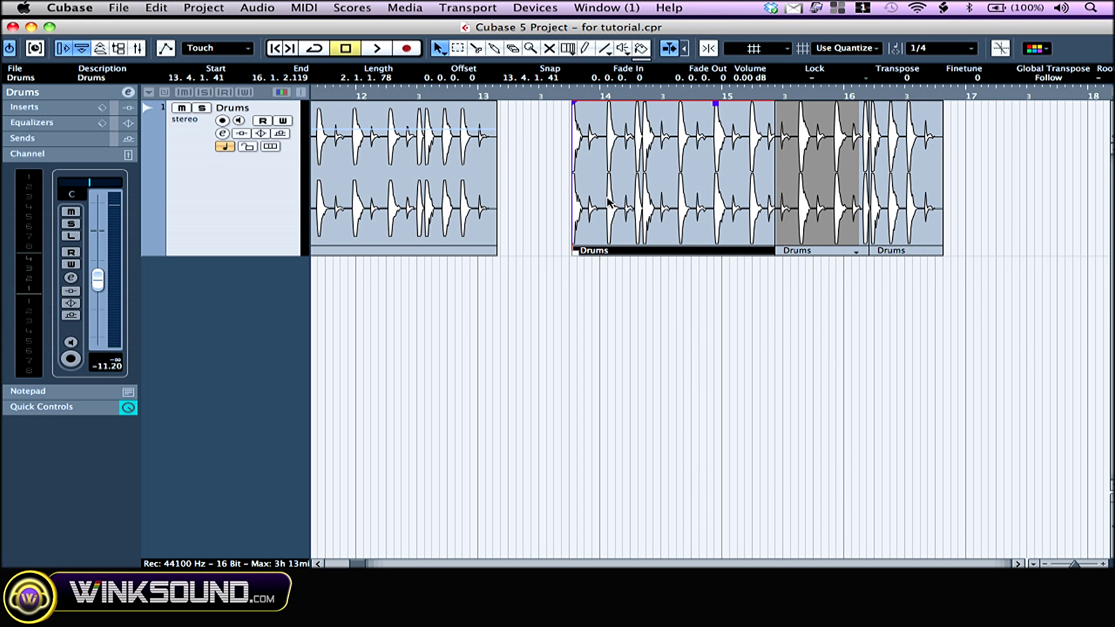
left_click_drag(608, 201, 546, 200)
Draw a volume curve with the Pencil, remove it, and move the last Drums piece to 17.4.4.75.
left_click(585, 49)
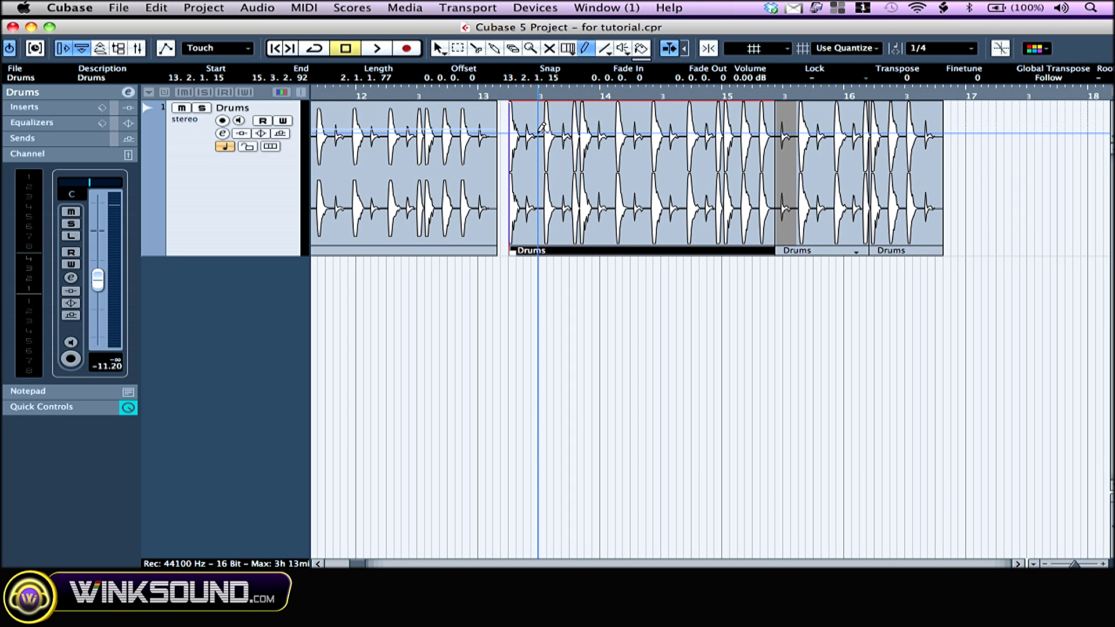
mouse_move(535, 134)
left_mouse_down()
mouse_move(695, 120)
mouse_move(743, 139)
mouse_move(649, 149)
mouse_move(628, 125)
mouse_move(643, 205)
mouse_move(667, 182)
mouse_move(662, 123)
left_mouse_up()
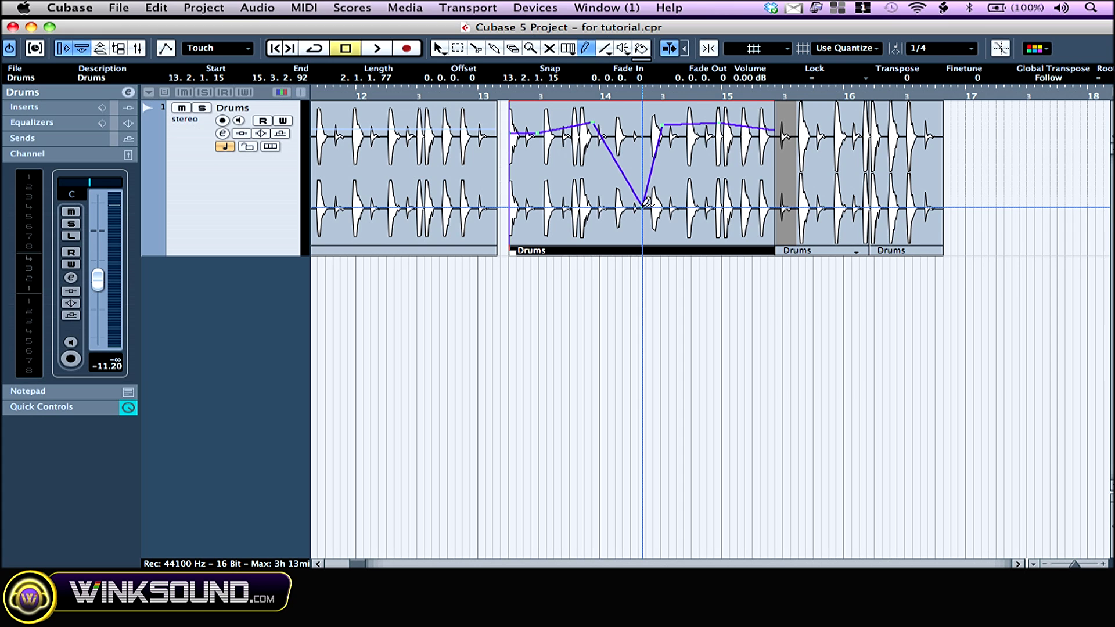
left_click_drag(643, 203, 580, 308)
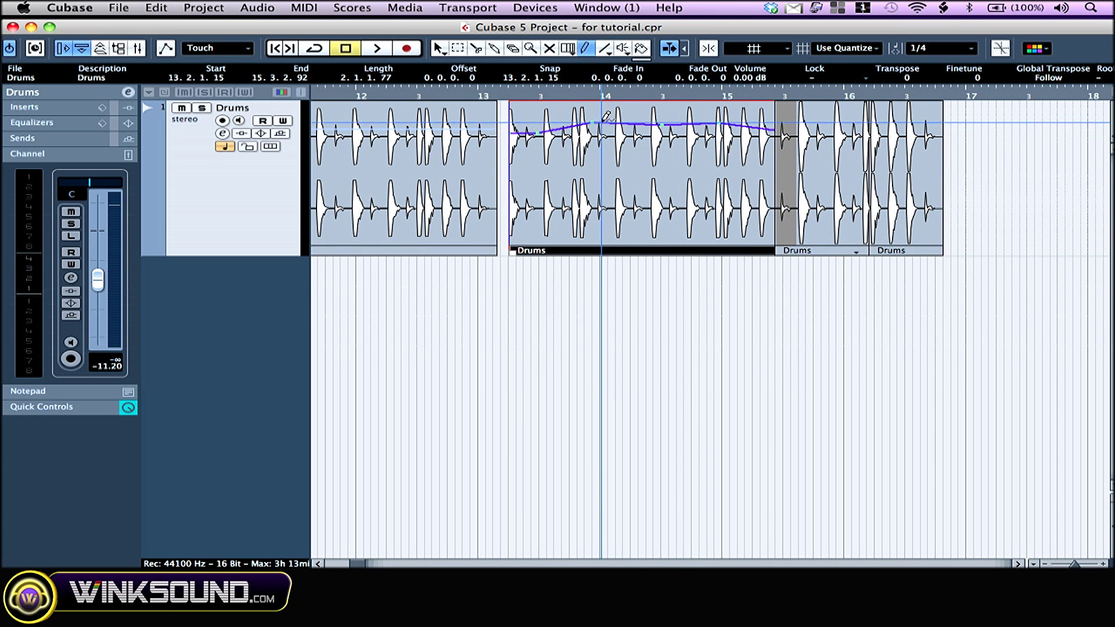
left_click(255, 9)
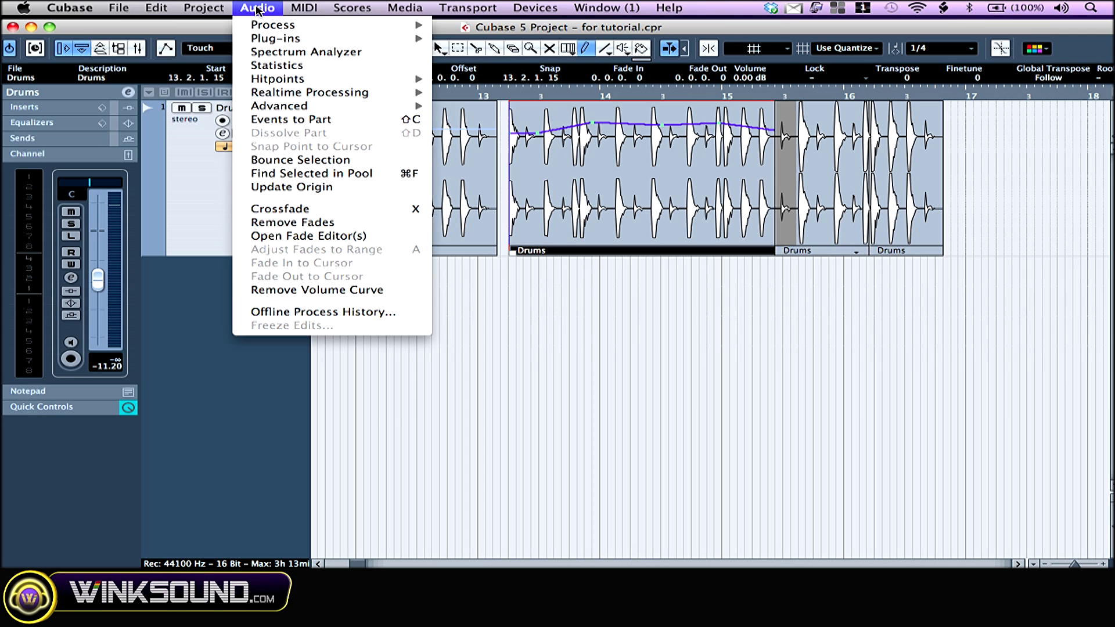
left_click(317, 290)
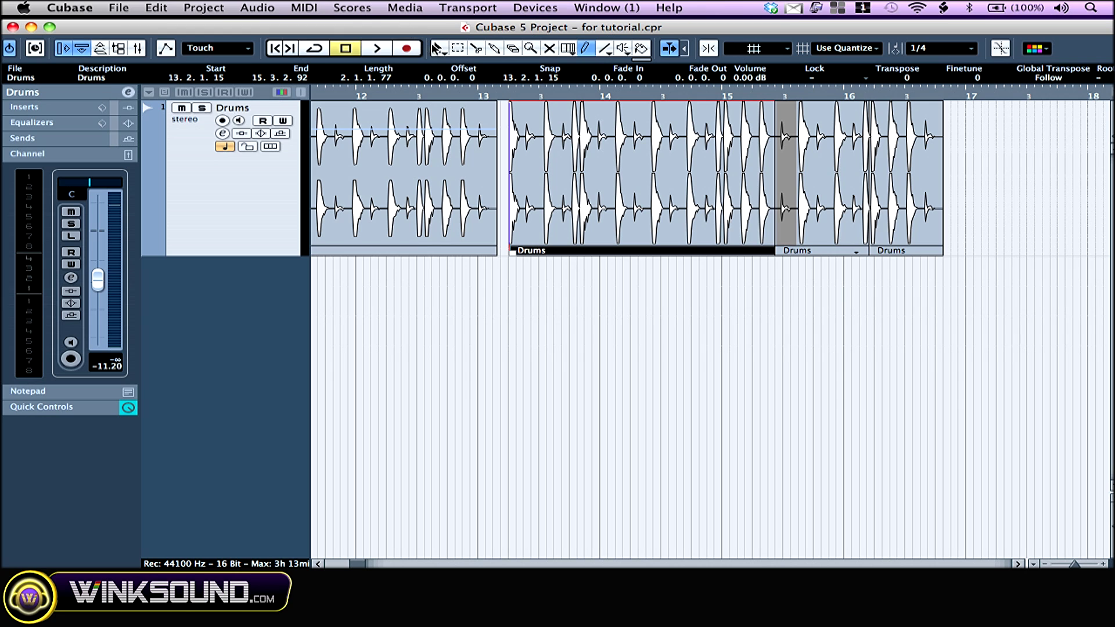
left_click(438, 49)
left_click_drag(926, 186, 1106, 203)
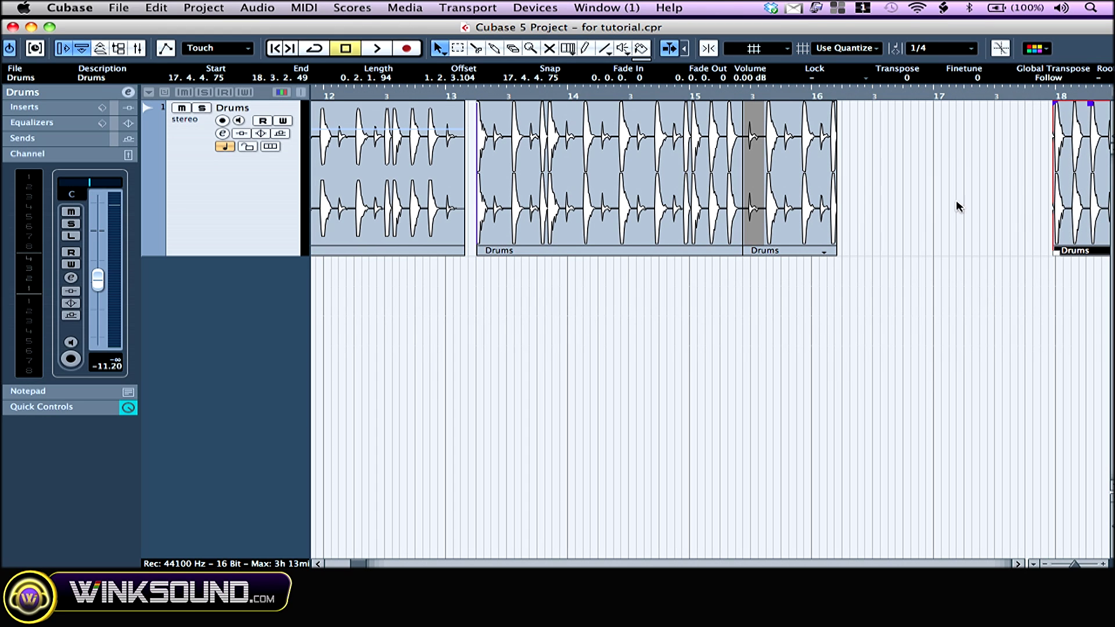
Crossfade the overlapping Drums events near bar 15 and shift the crossfade to start at 15.2.1.91.
left_click_drag(817, 212, 780, 205)
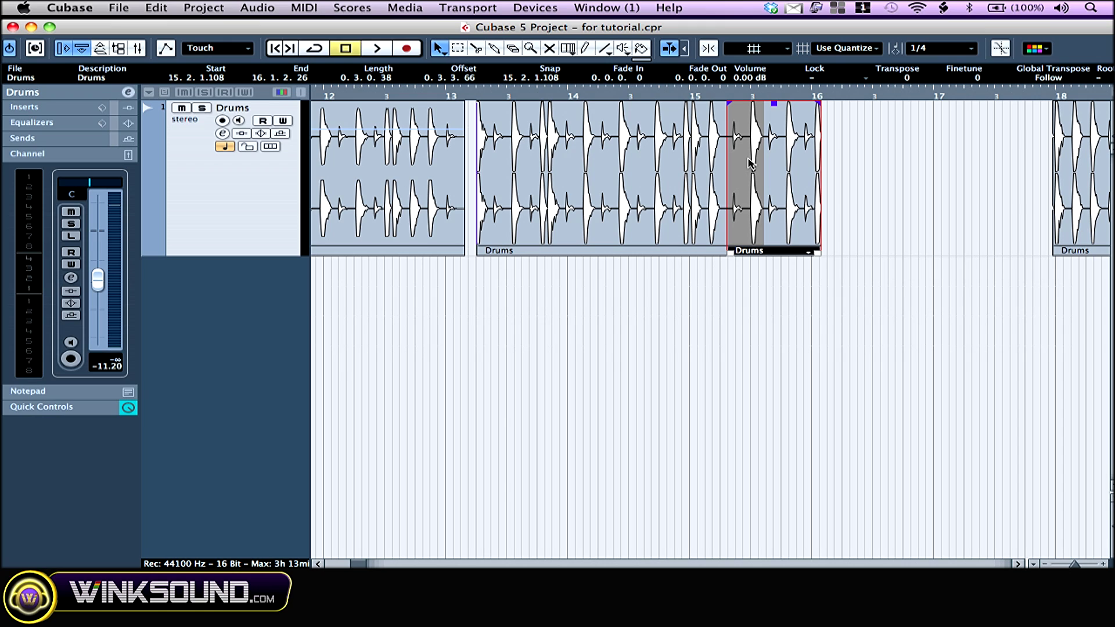
key("x")
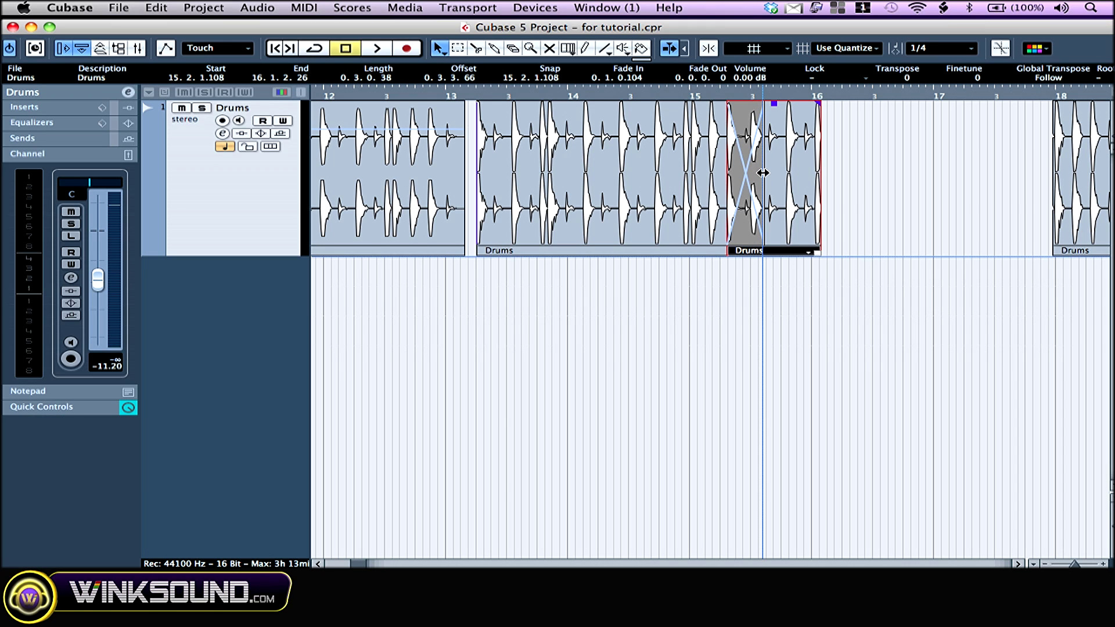
left_click_drag(762, 173, 734, 175)
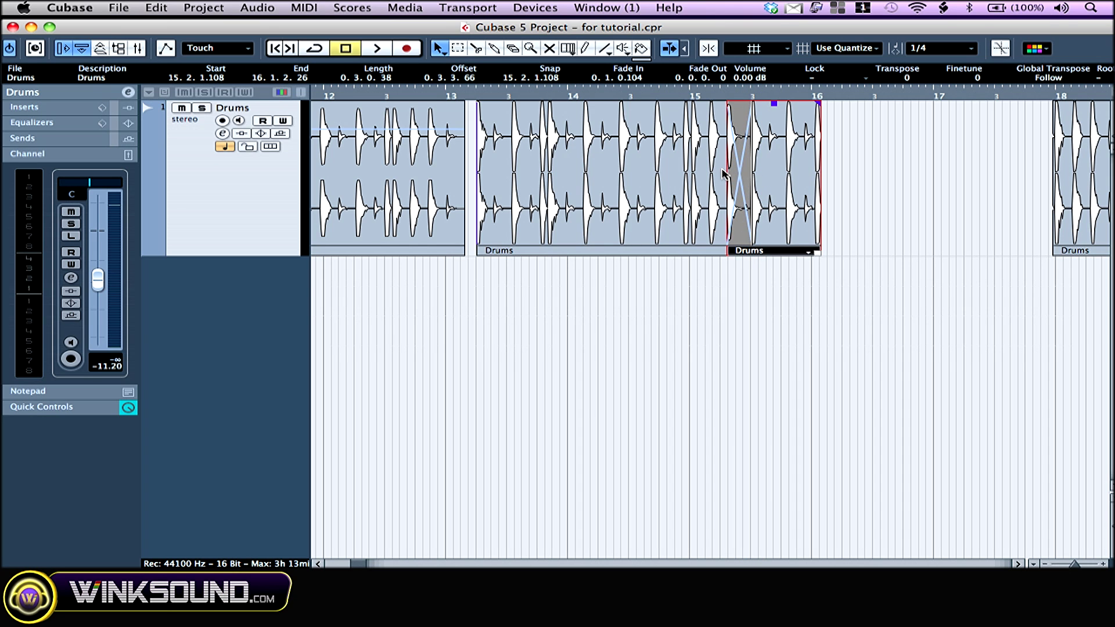
left_click_drag(752, 118, 794, 121)
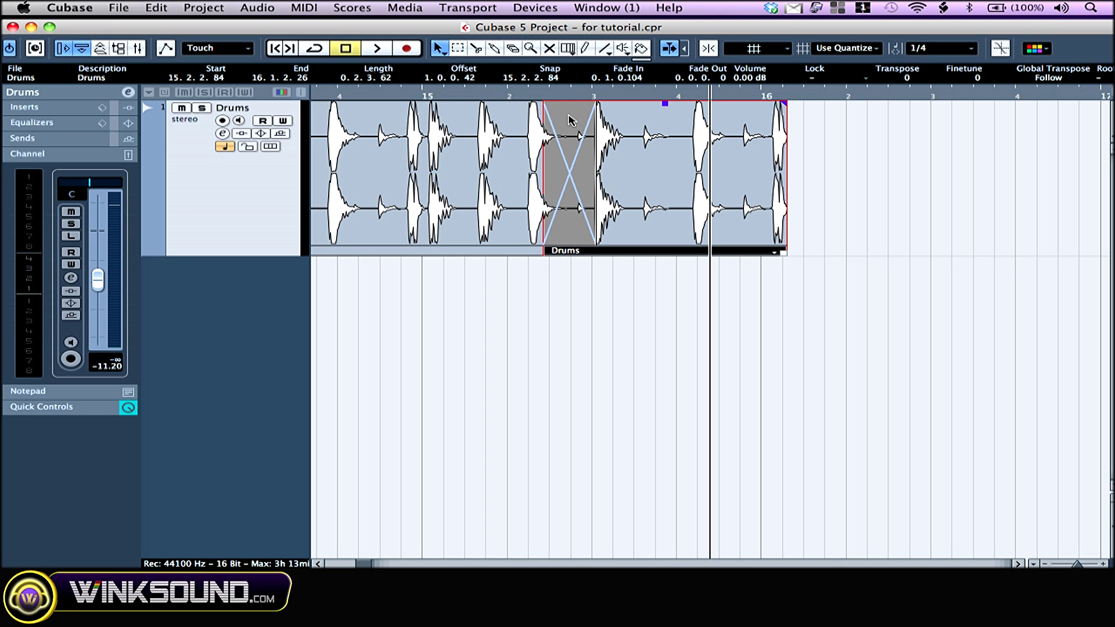
mouse_move(566, 133)
left_mouse_down()
mouse_move(551, 133)
mouse_move(577, 133)
left_mouse_up()
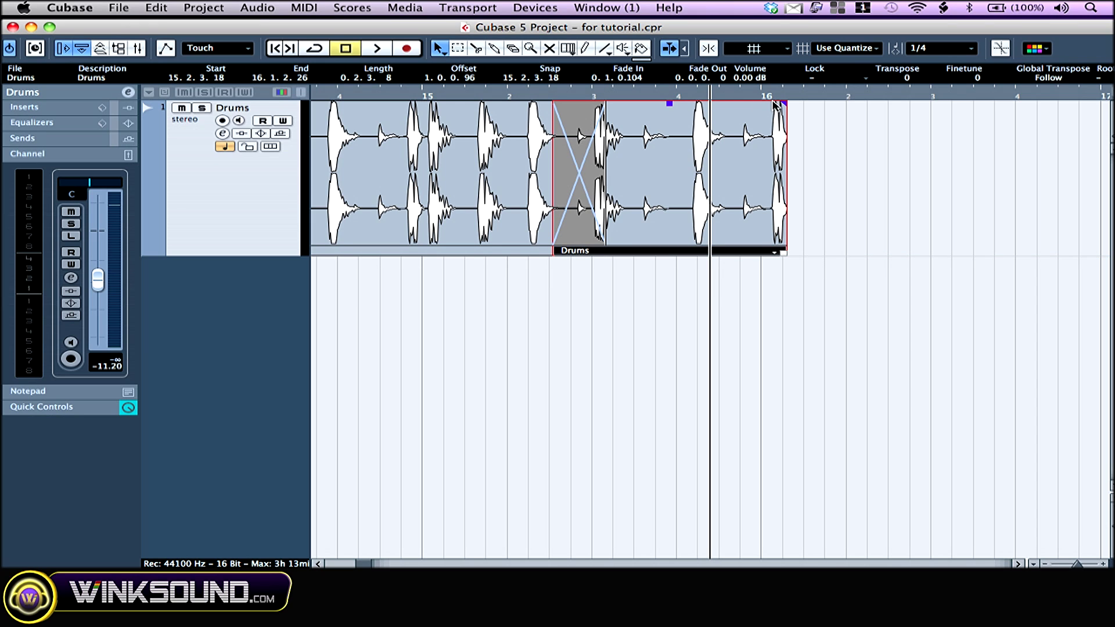
Check the crossfade's 0.0.2.62 length in the Crossfade editor and close it.
double_click(576, 122)
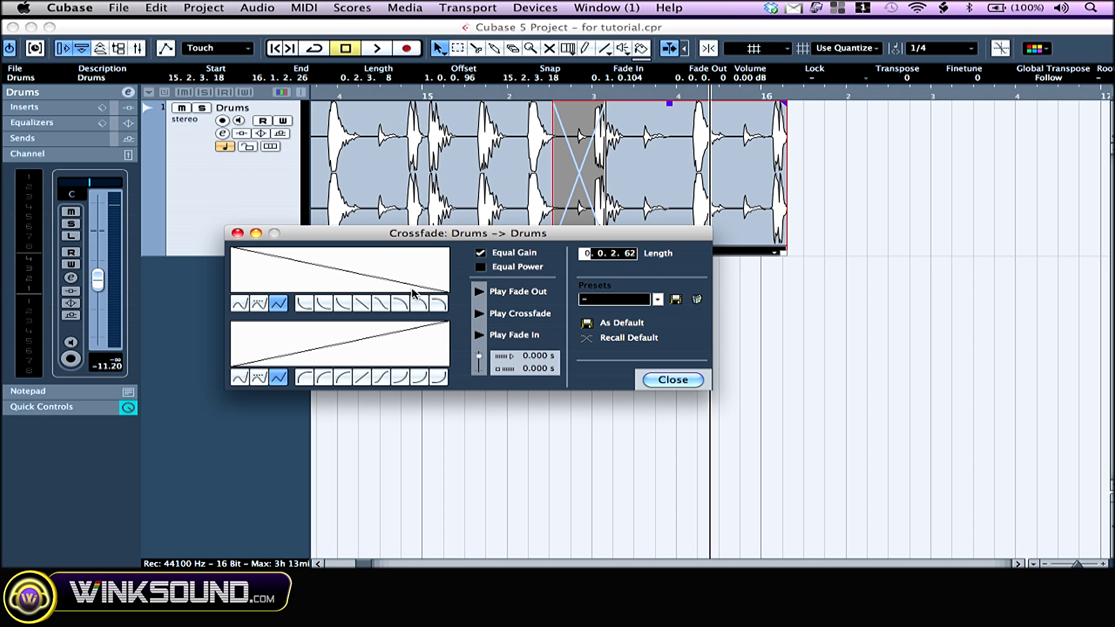
left_click(672, 381)
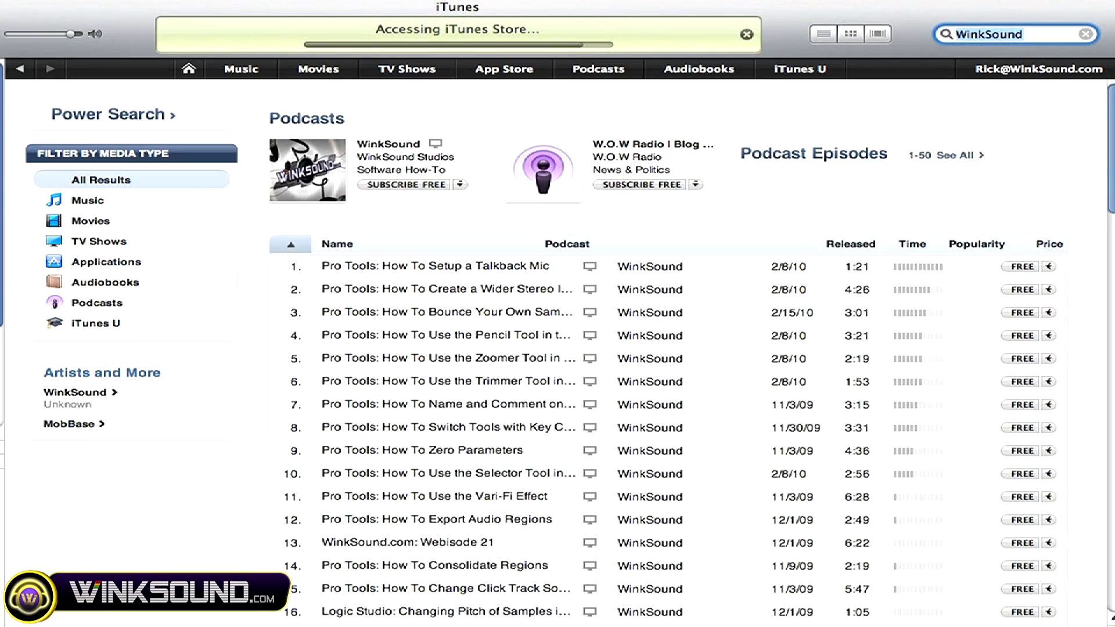
Scroll through the store results, then search the iTunes Store for 'WinkSound'.
scroll(557, 348, "down", 10)
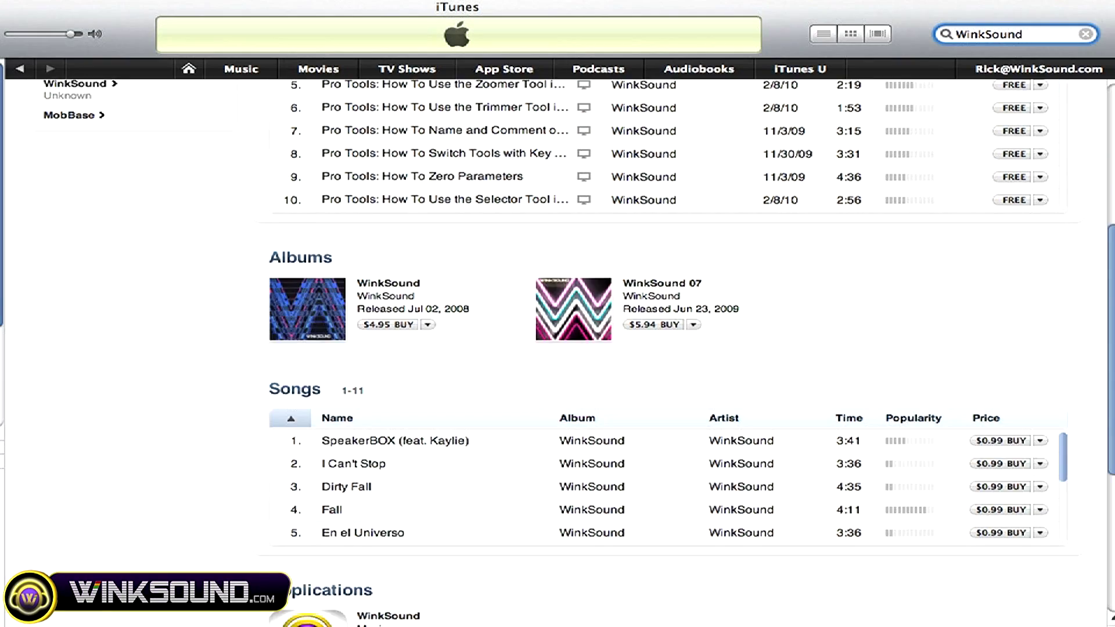
scroll(557, 348, "down", 3)
scroll(557, 348, "down", 2)
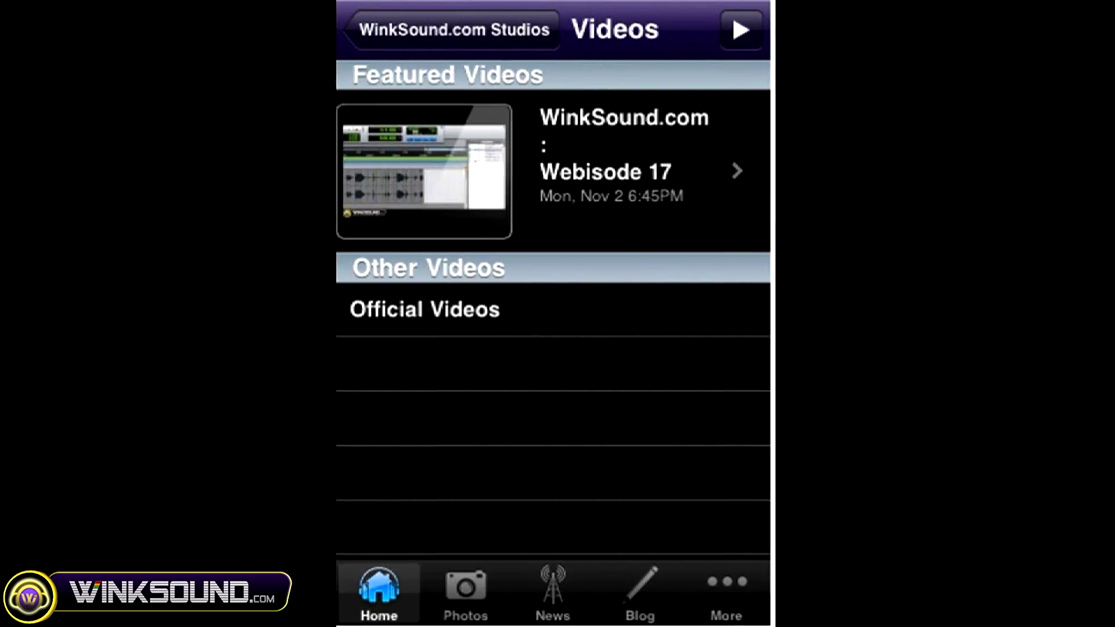
type("W")
type("inkSound")
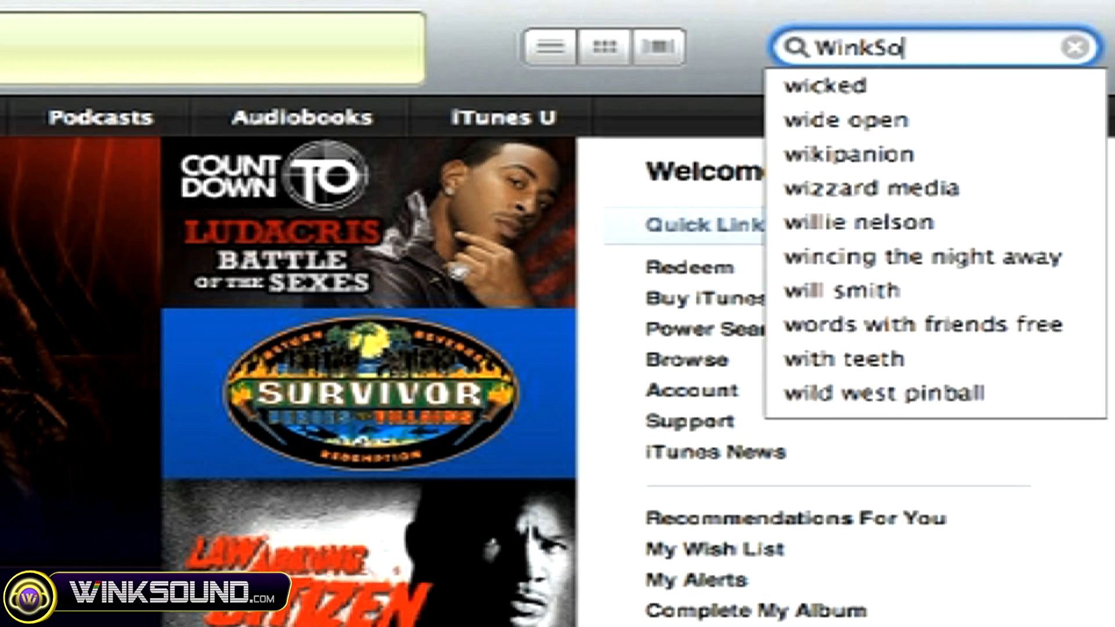
key("Return")
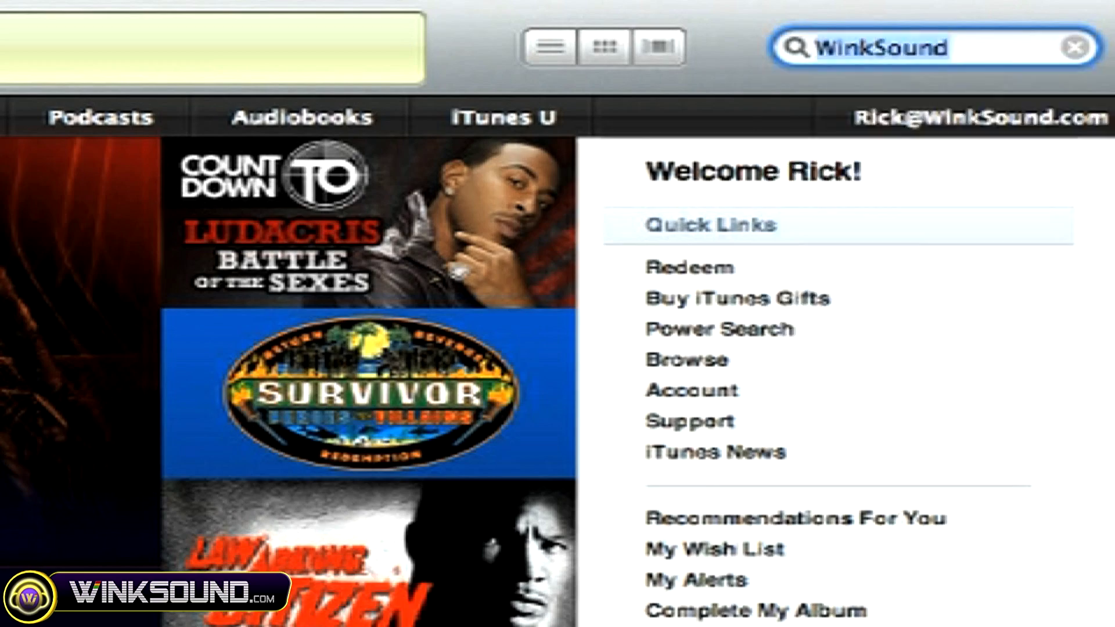